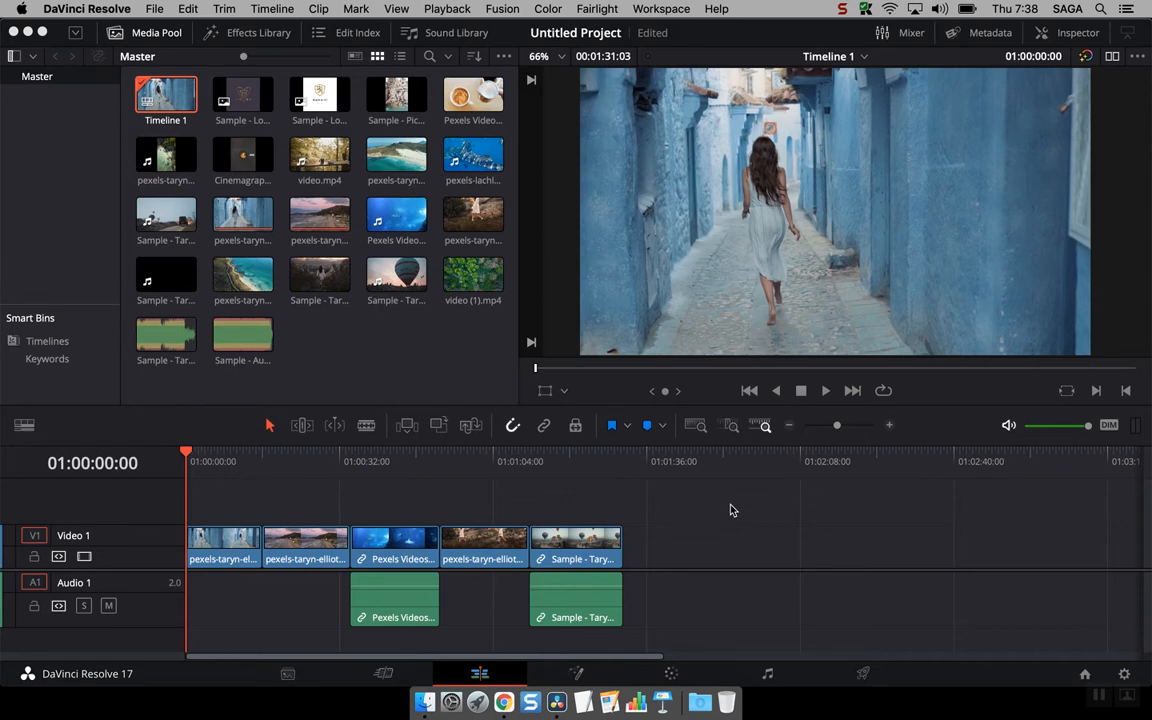
- Switch to the Color page for grading, hide the node graph and show it again
{"action": "left_click", "coordinate": [677, 675]}
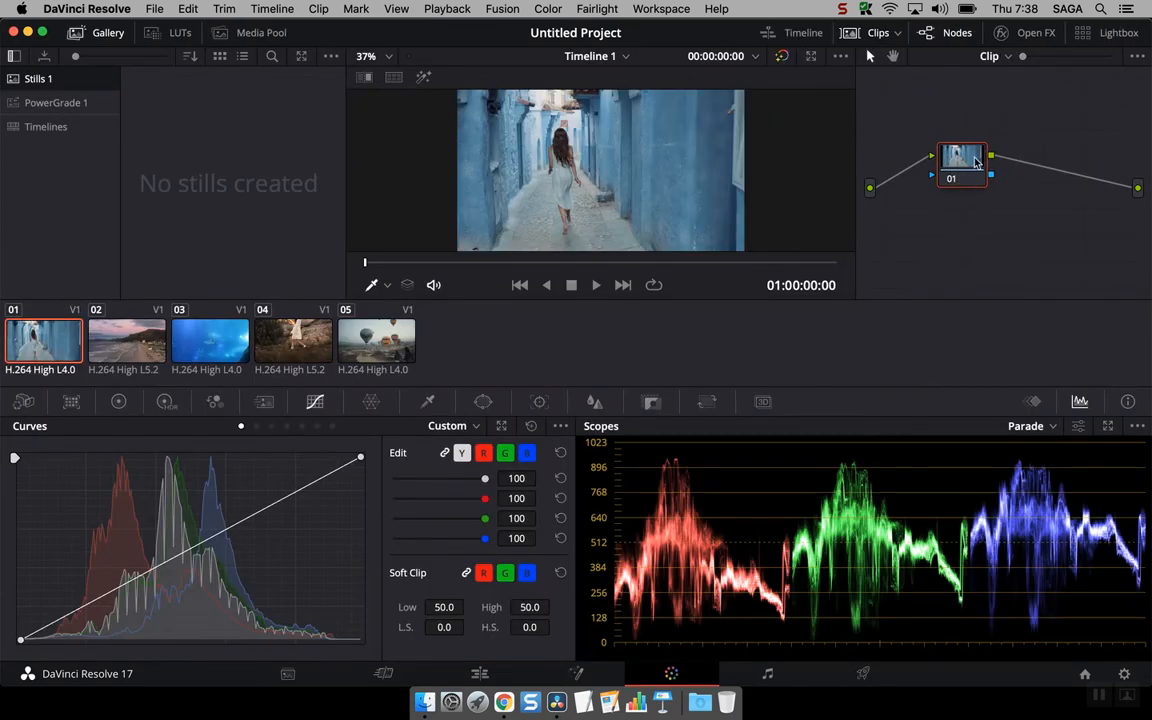
{"action": "left_click", "coordinate": [944, 34]}
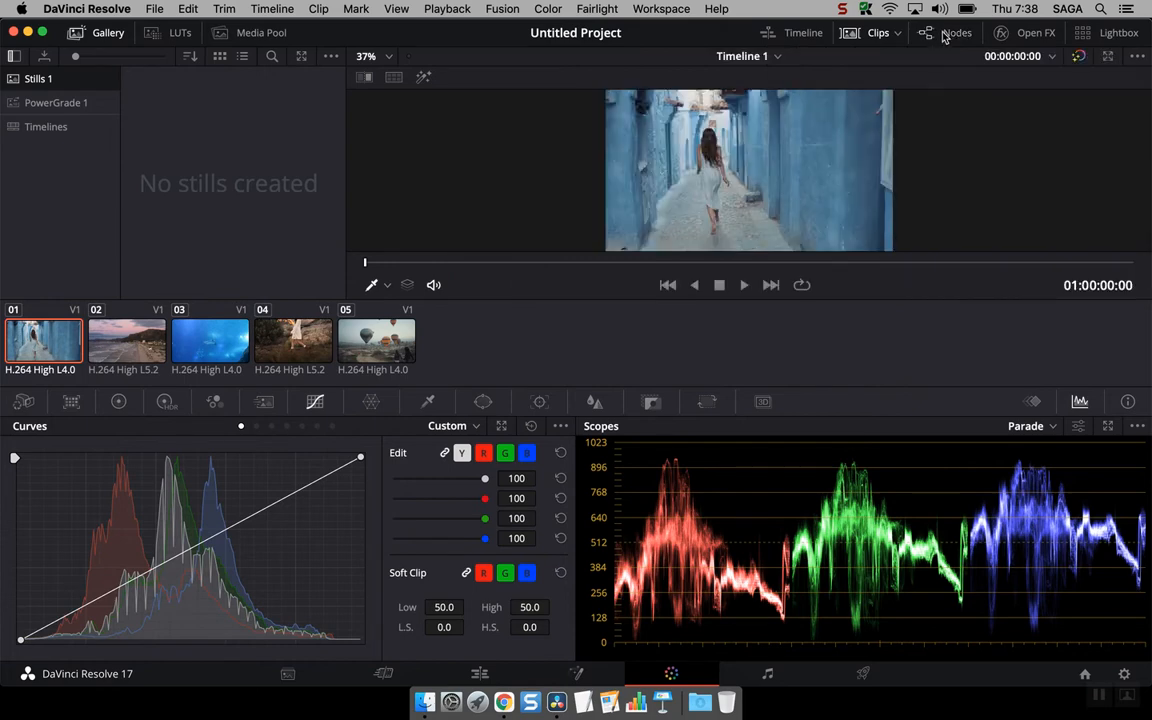
{"action": "left_click", "coordinate": [943, 35]}
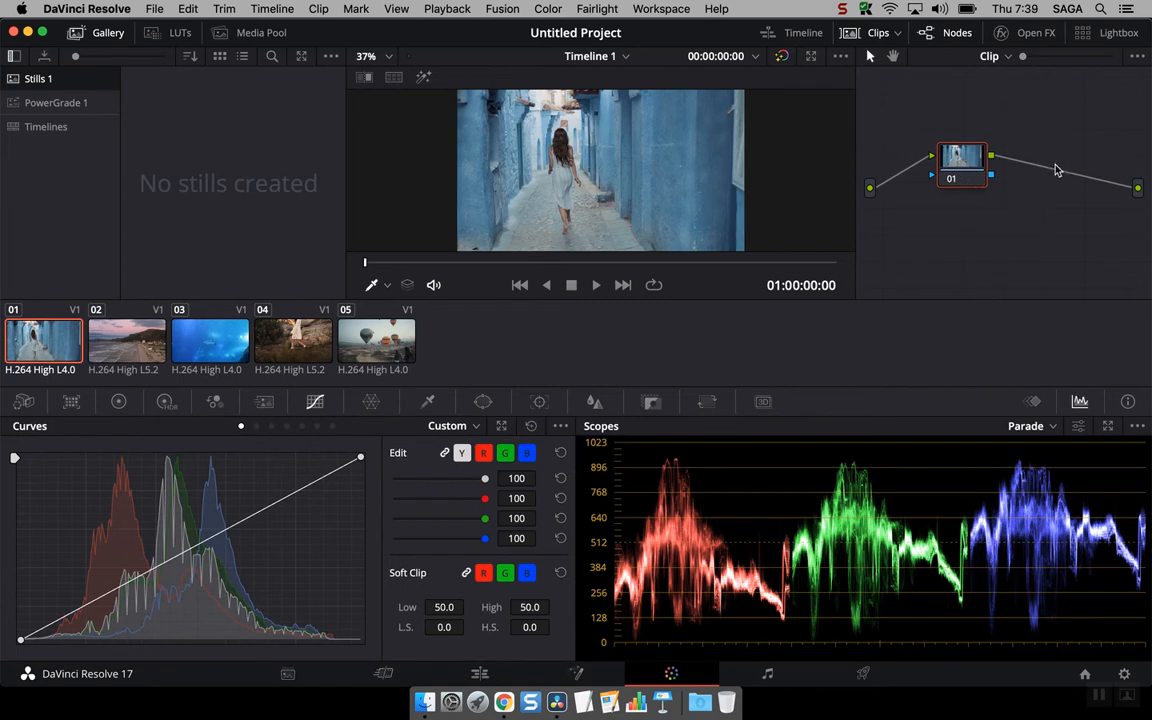
- Reposition node 01 slightly and increase its contrast by pulling the custom curve's white and black points inward
{"action": "left_click_drag", "start_coordinate": [959, 158], "coordinate": [931, 141]}
{"action": "left_click_drag", "start_coordinate": [360, 457], "coordinate": [278, 456]}
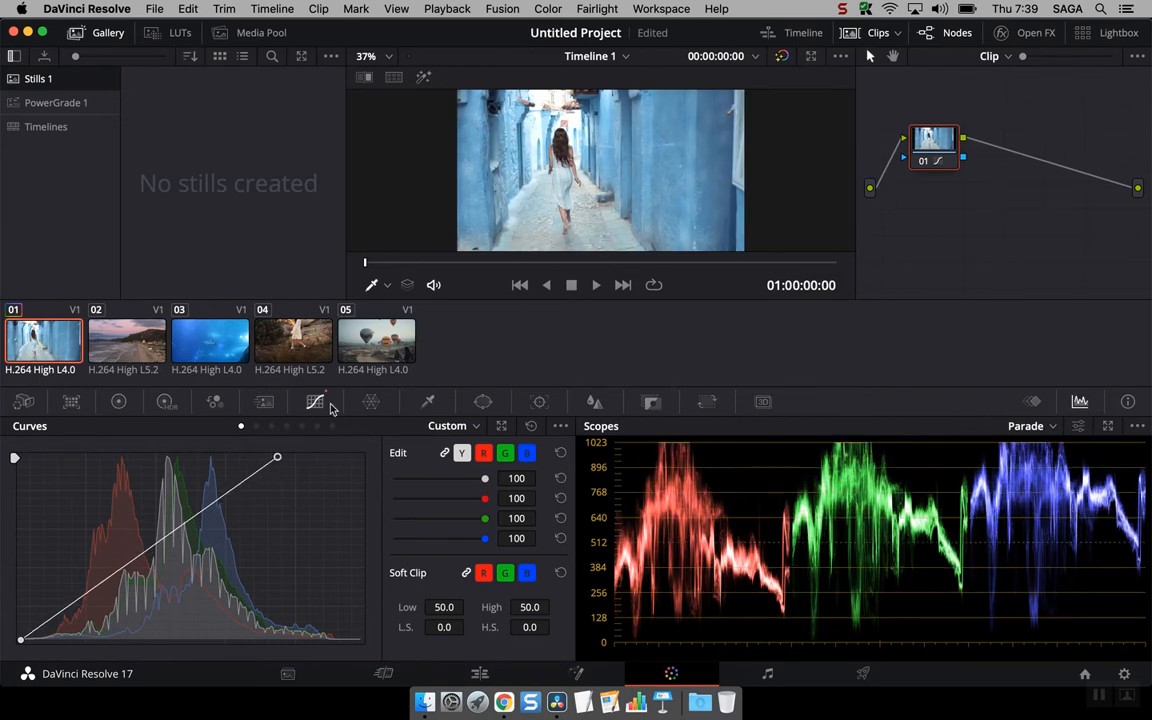
{"action": "left_click_drag", "start_coordinate": [21, 640], "coordinate": [49, 640]}
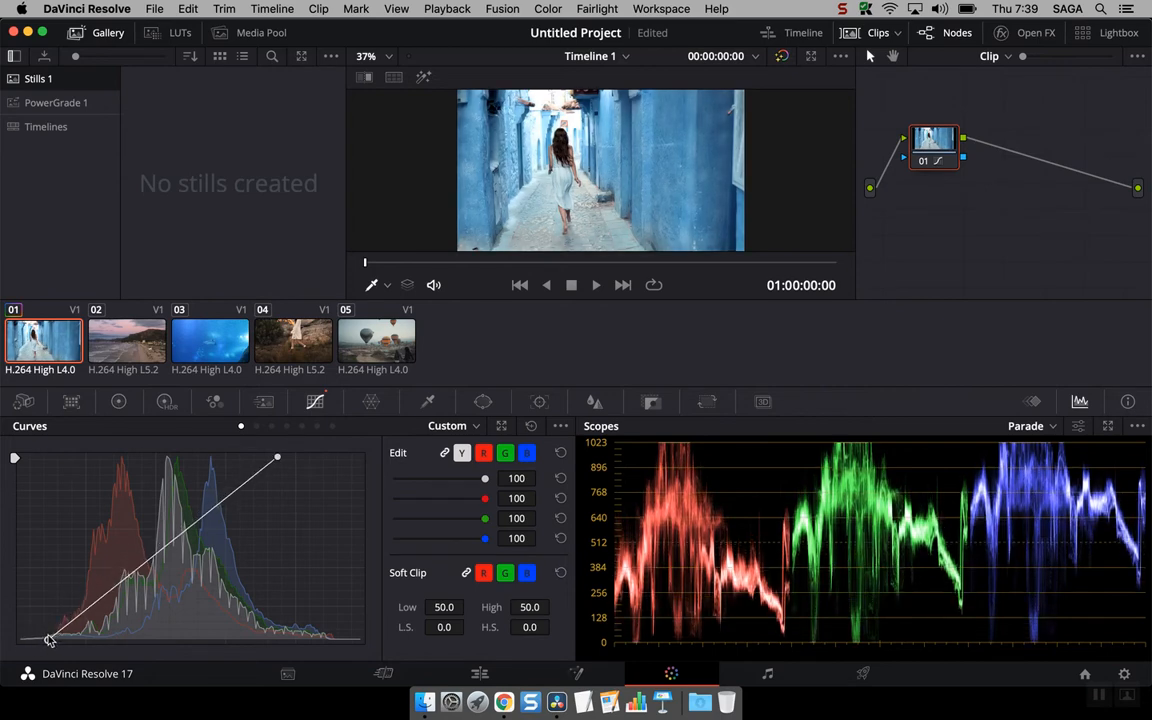
- Label node 01 "Curves"
{"action": "right_click", "coordinate": [938, 141]}
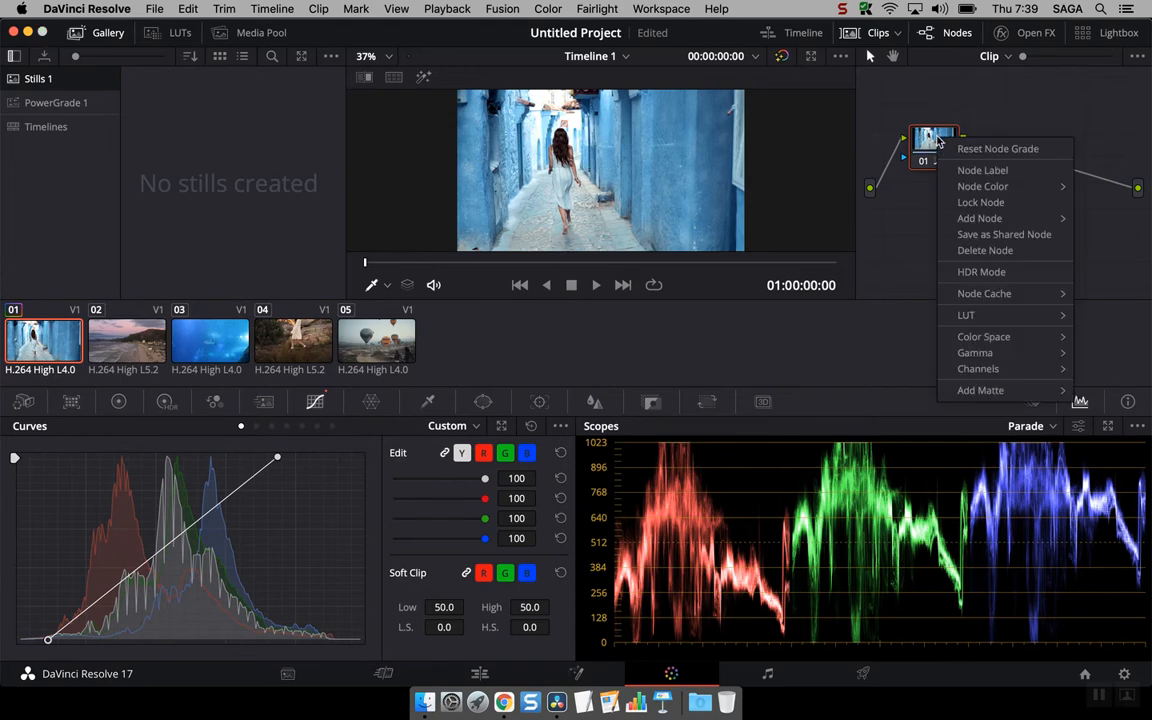
{"action": "left_click", "coordinate": [975, 170]}
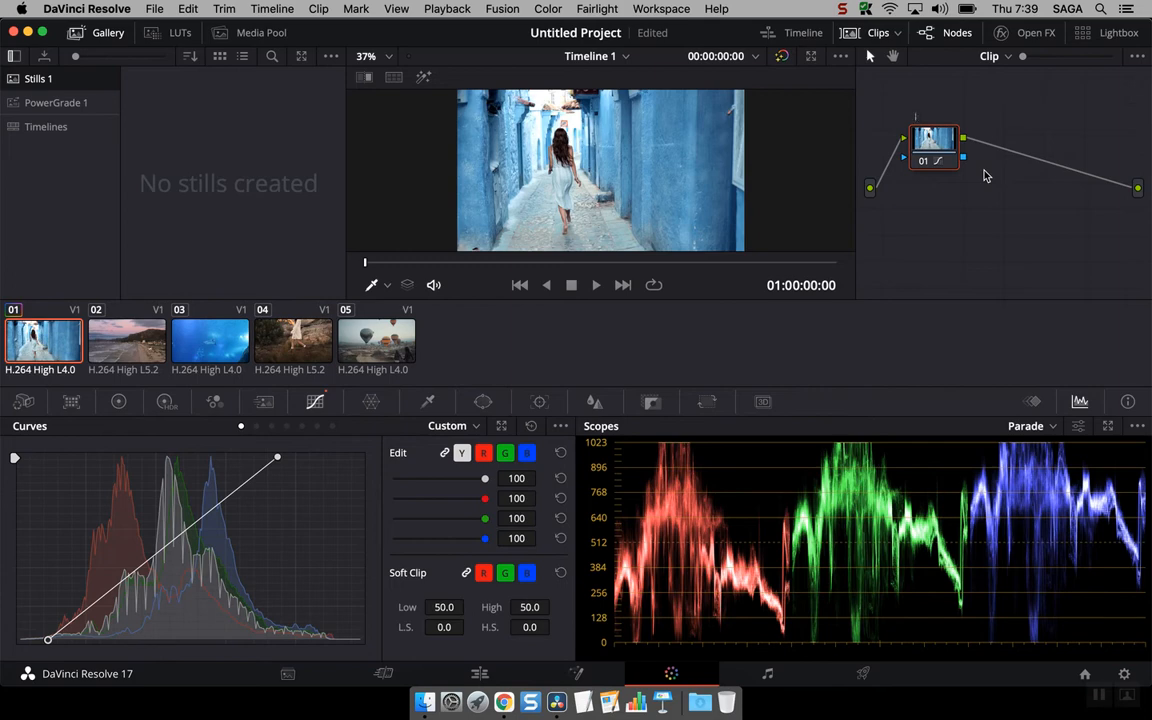
{"action": "type", "text": "Curves"}
{"action": "key", "text": "Return"}
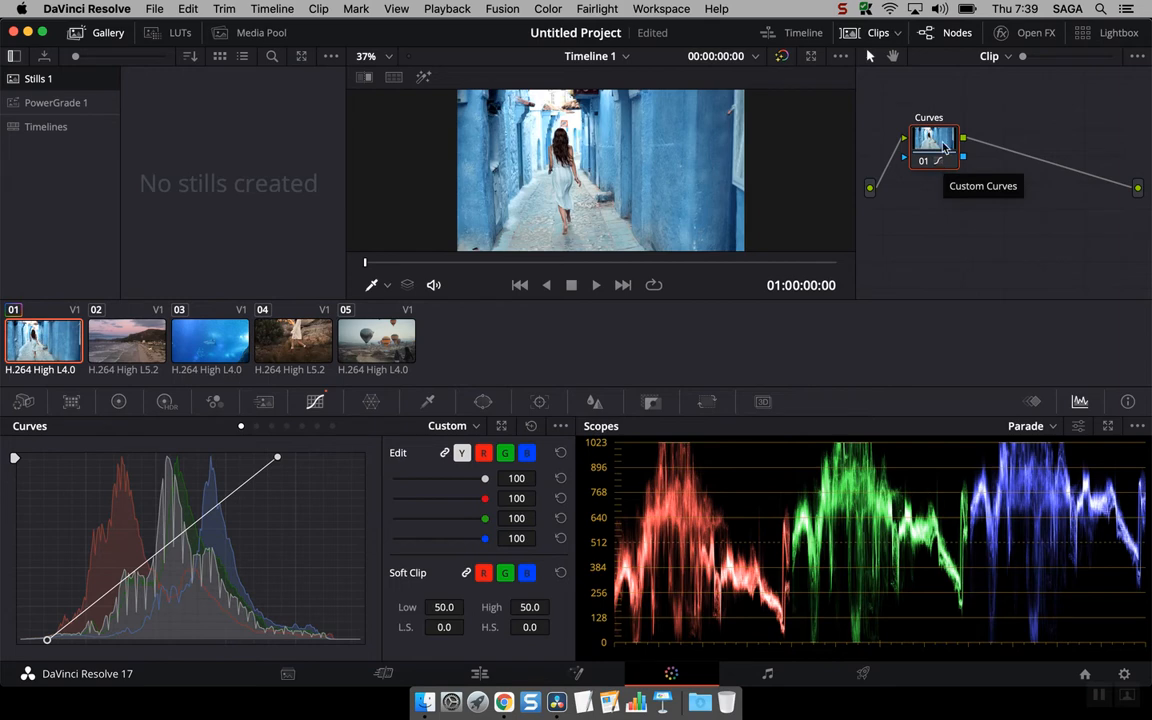
- Set the Curves node's color to Orange
{"action": "right_click", "coordinate": [944, 148]}
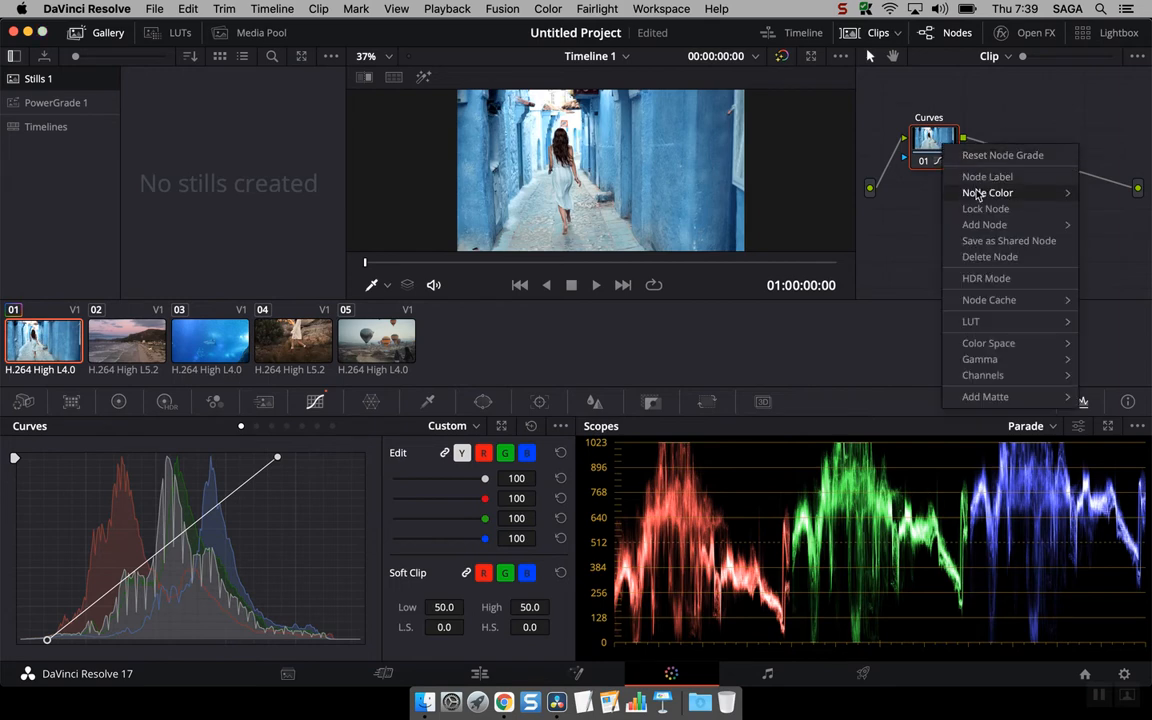
{"action": "mouse_move", "coordinate": [984, 197]}
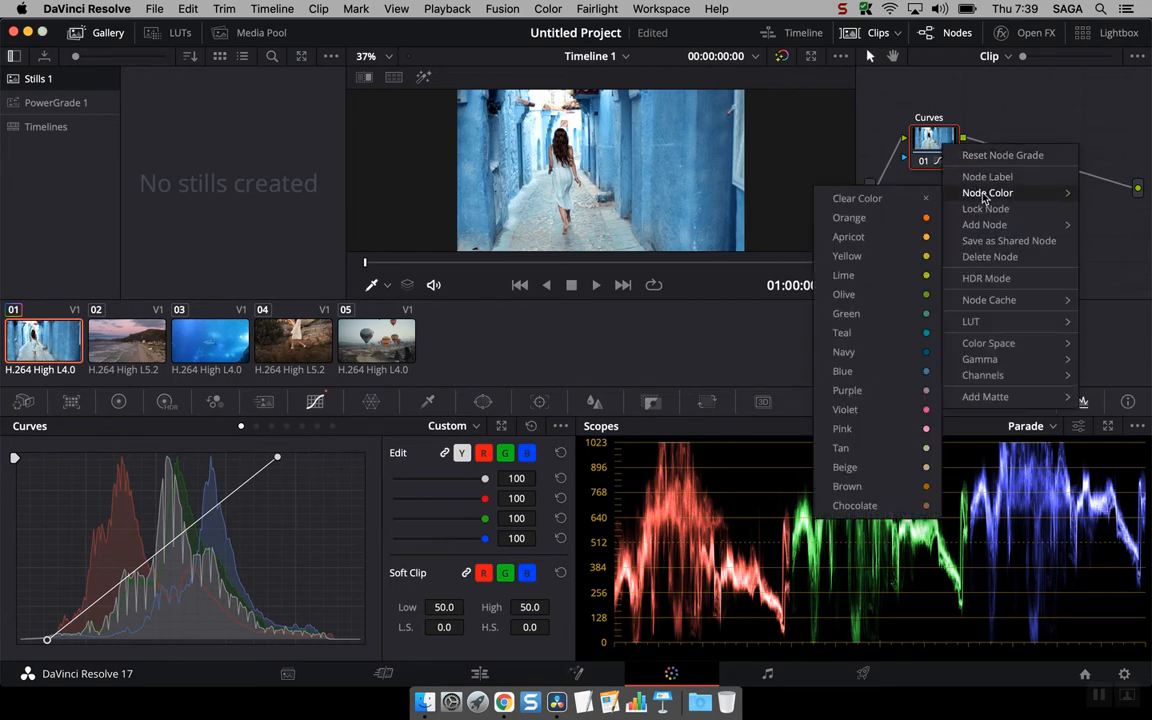
{"action": "left_click", "coordinate": [918, 217]}
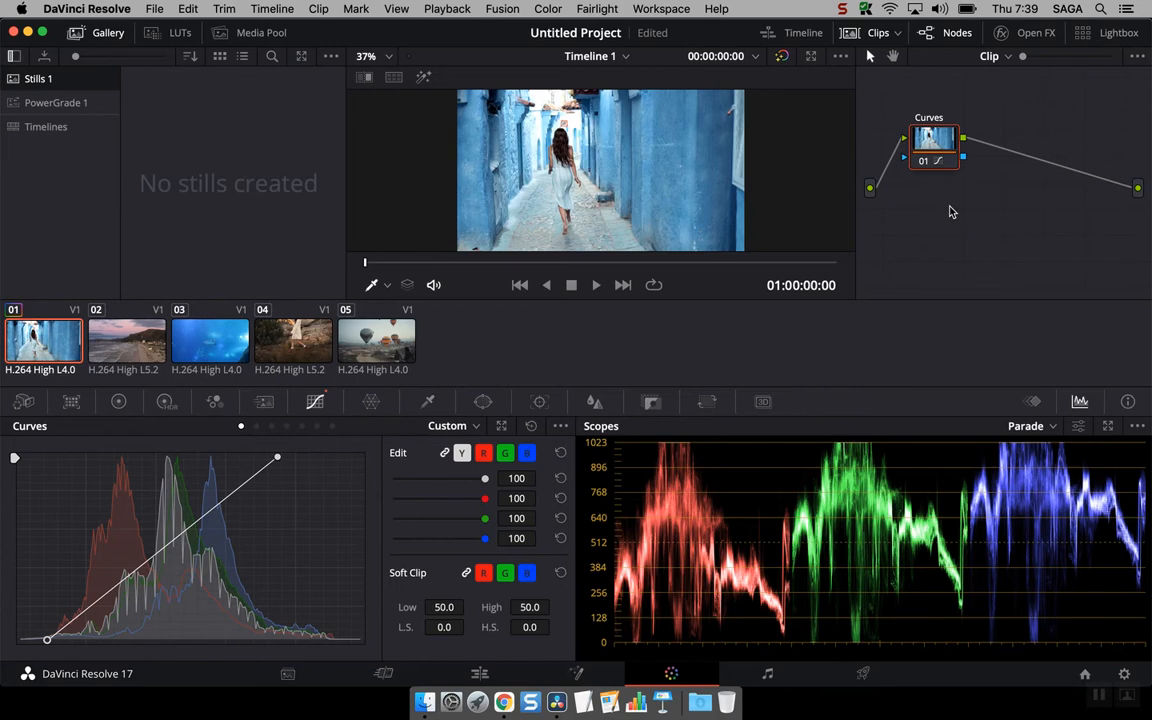
{"action": "right_click", "coordinate": [942, 137]}
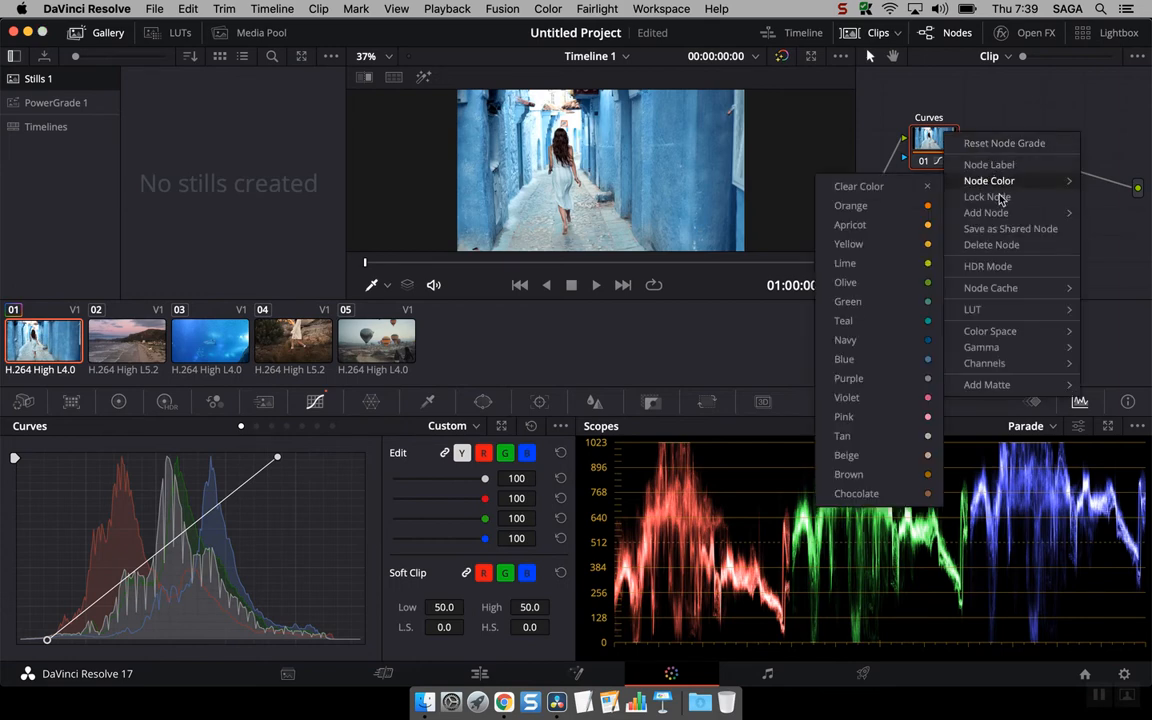
{"action": "mouse_move", "coordinate": [1003, 213]}
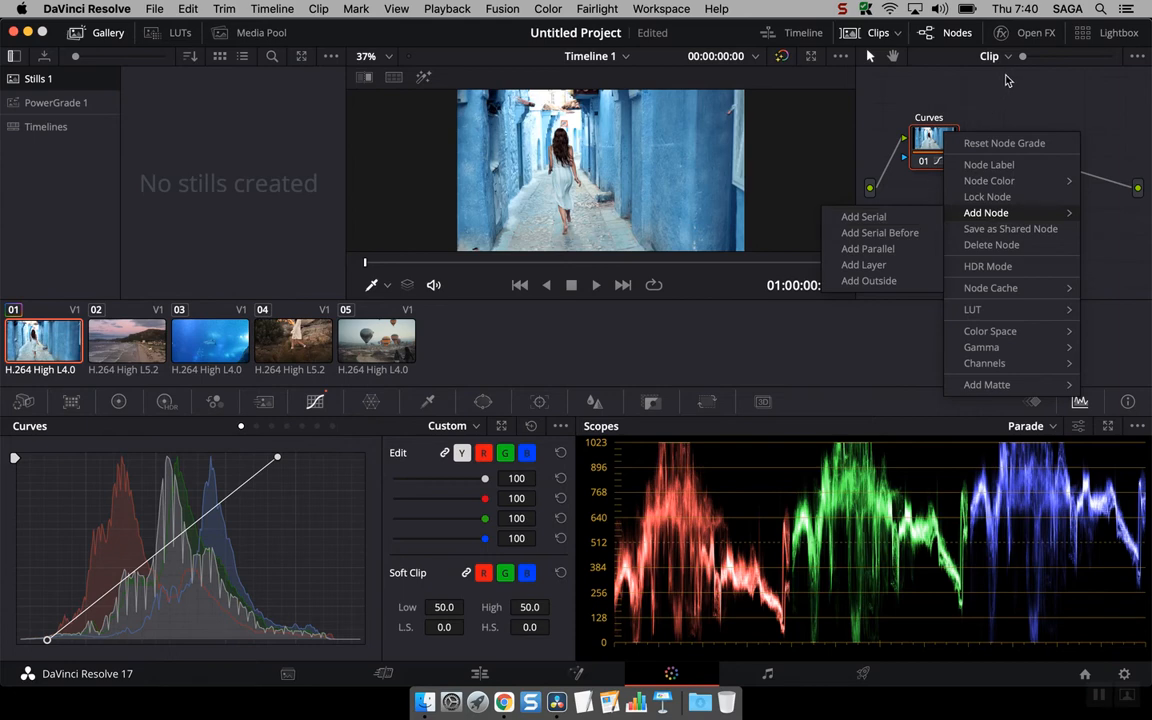
{"action": "left_click", "coordinate": [990, 112]}
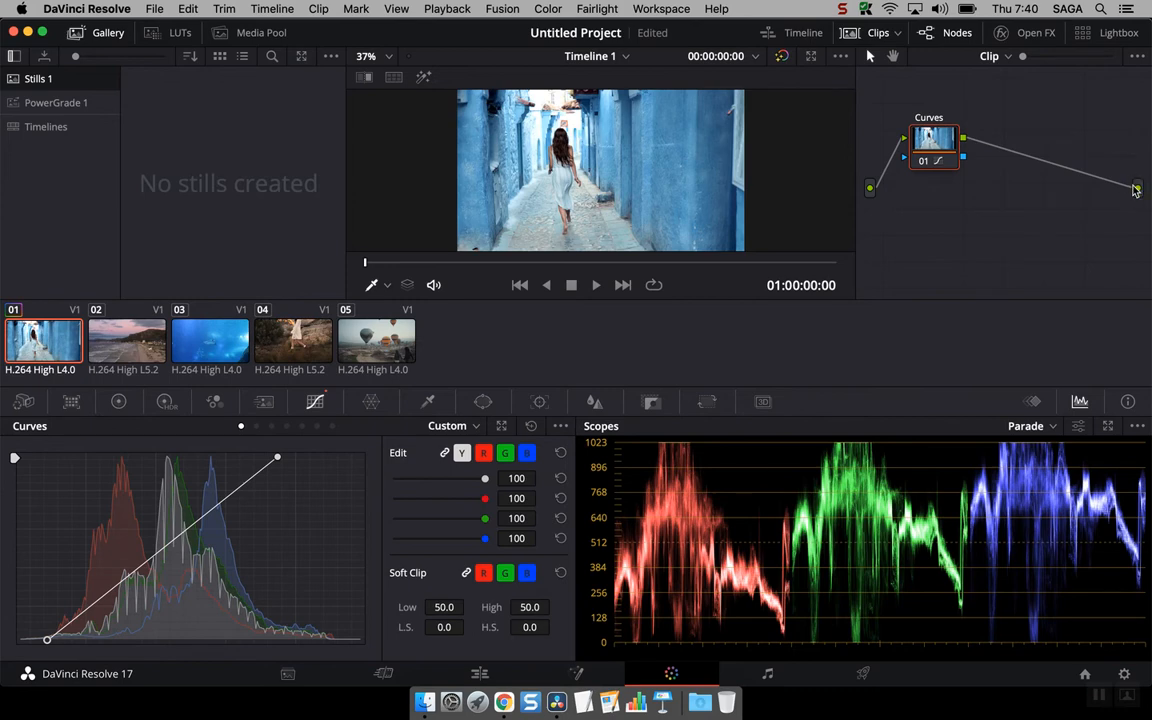
- Add a serial node after the Curves node
{"action": "right_click", "coordinate": [932, 150]}
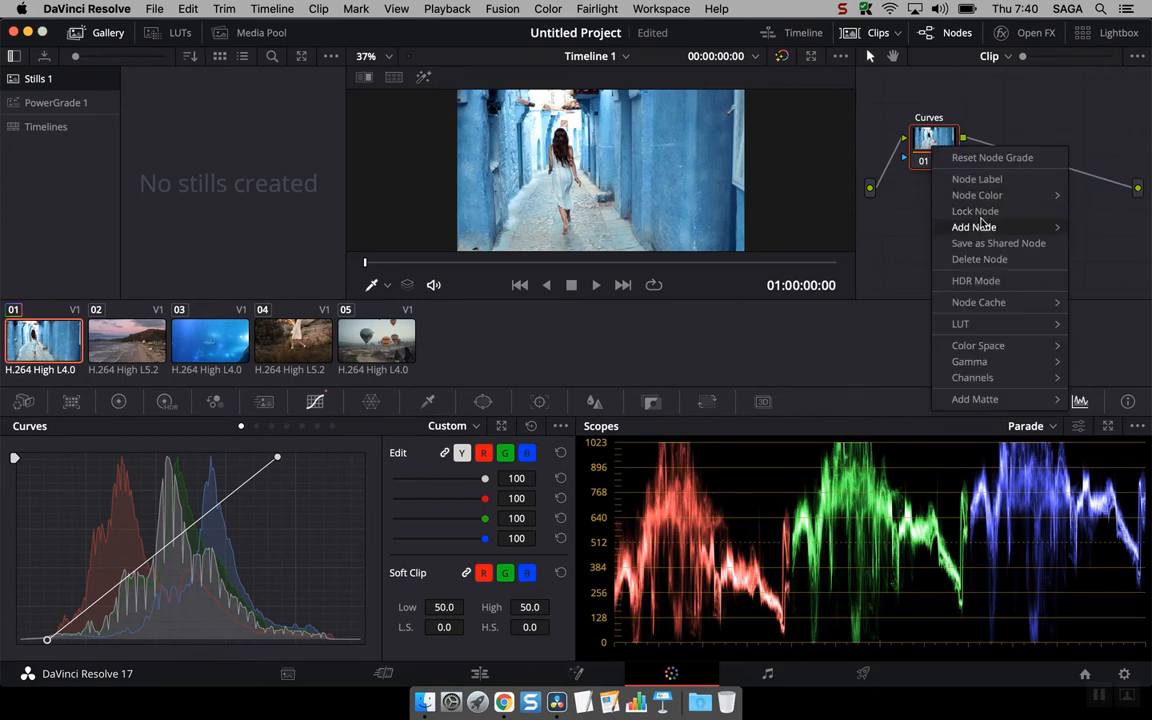
{"action": "mouse_move", "coordinate": [975, 227]}
{"action": "left_click", "coordinate": [889, 236]}
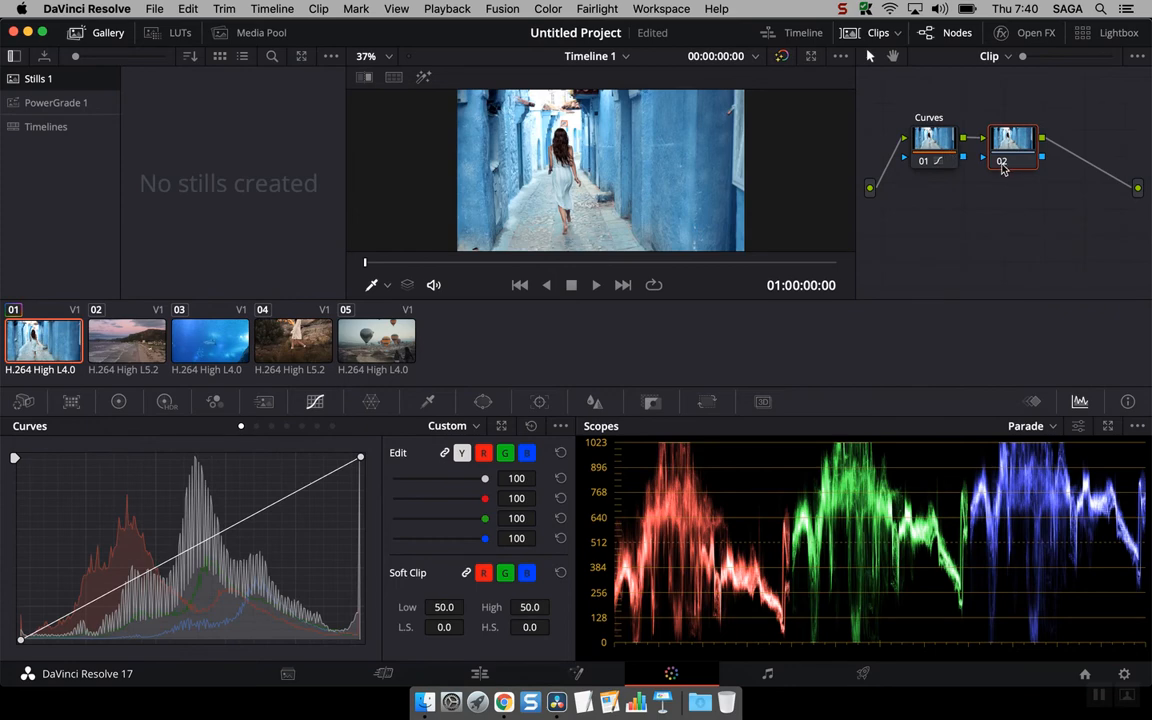
- Insert a serial node before the Curves node and delete it again
{"action": "right_click", "coordinate": [936, 148]}
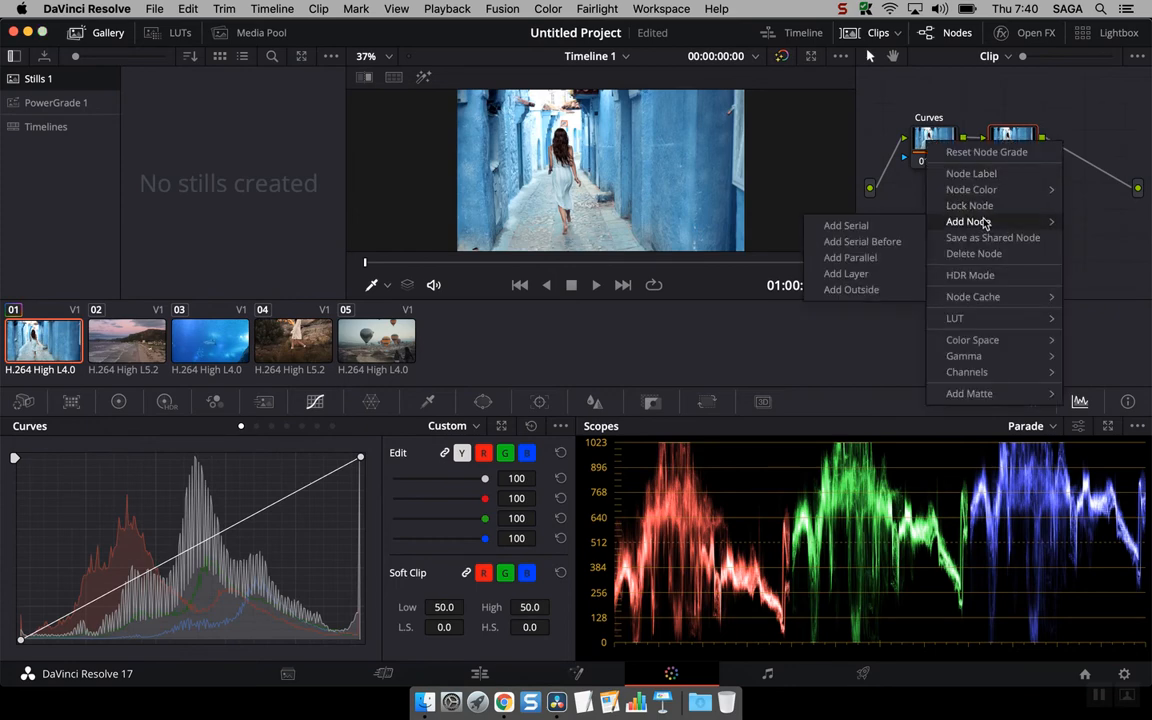
{"action": "left_click", "coordinate": [880, 242]}
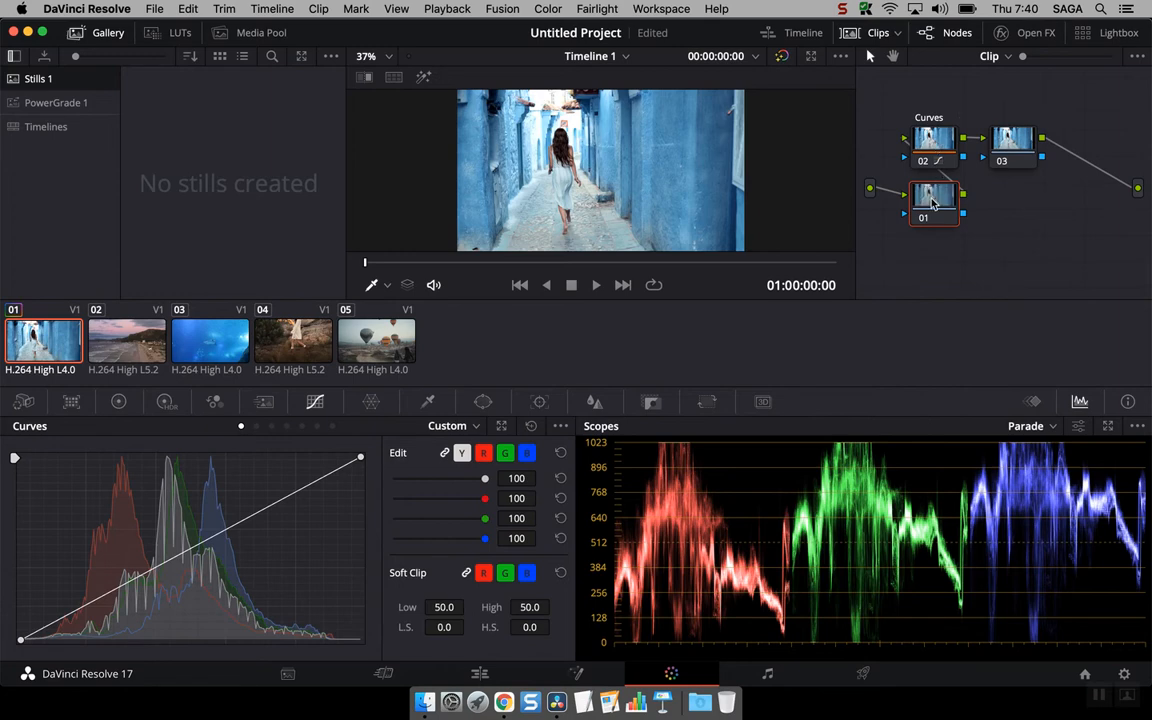
{"action": "key", "text": "Delete"}
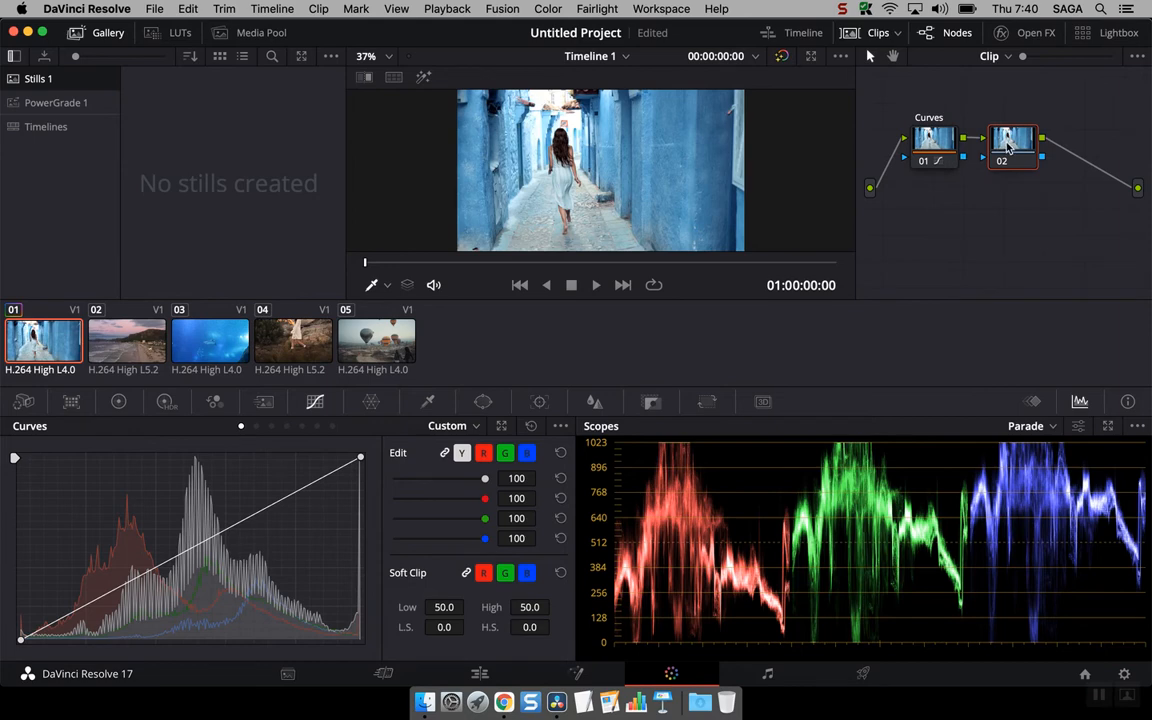
- Raise the second node's saturation to 99.40 and its tint to 100.00 in the Primaries wheels
{"action": "left_click", "coordinate": [119, 402]}
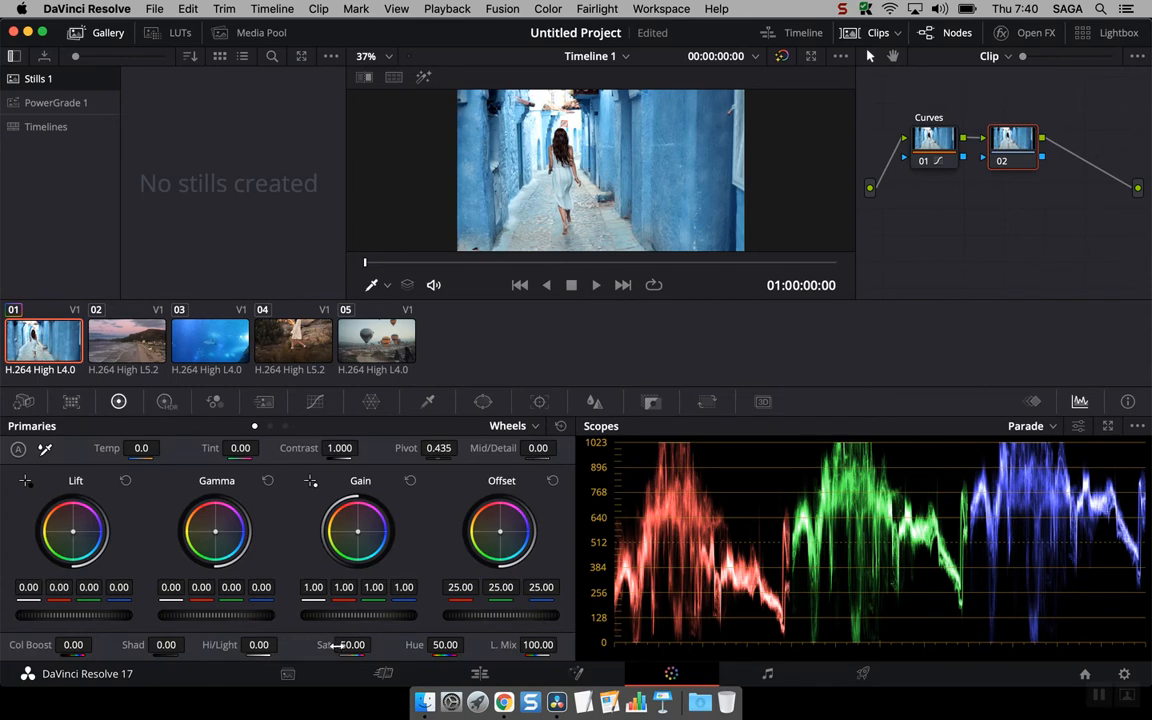
{"action": "left_click_drag", "start_coordinate": [376, 644], "coordinate": [345, 647]}
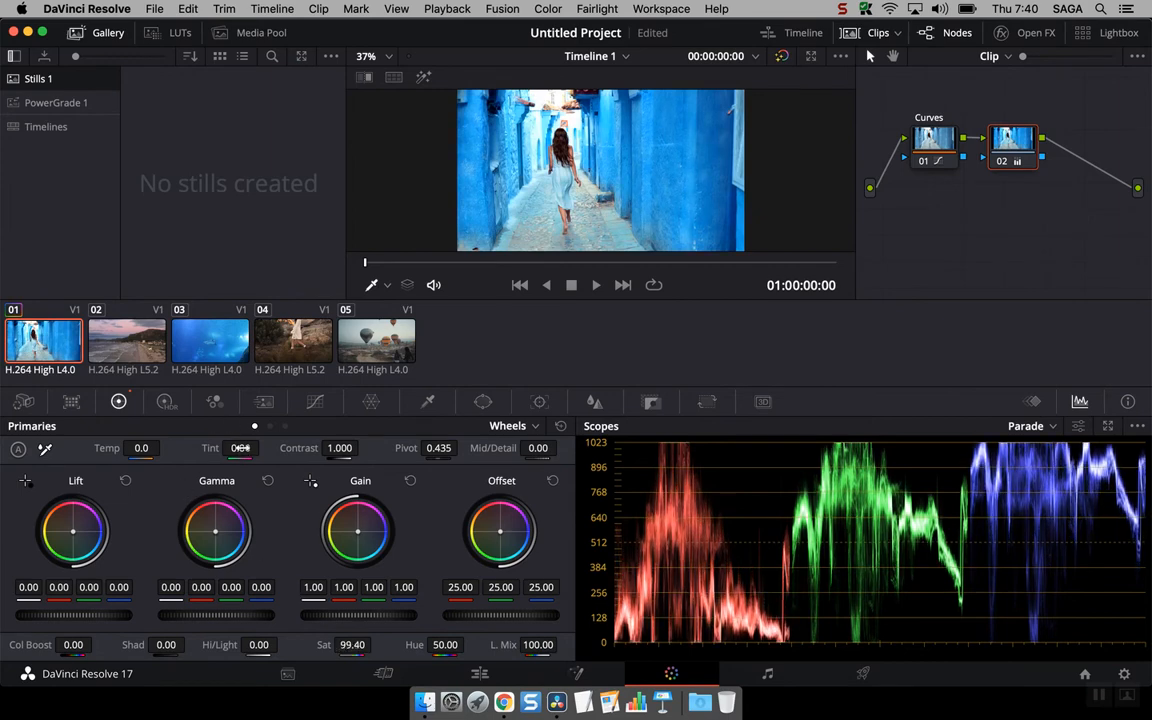
{"action": "left_click_drag", "start_coordinate": [240, 448], "coordinate": [263, 448]}
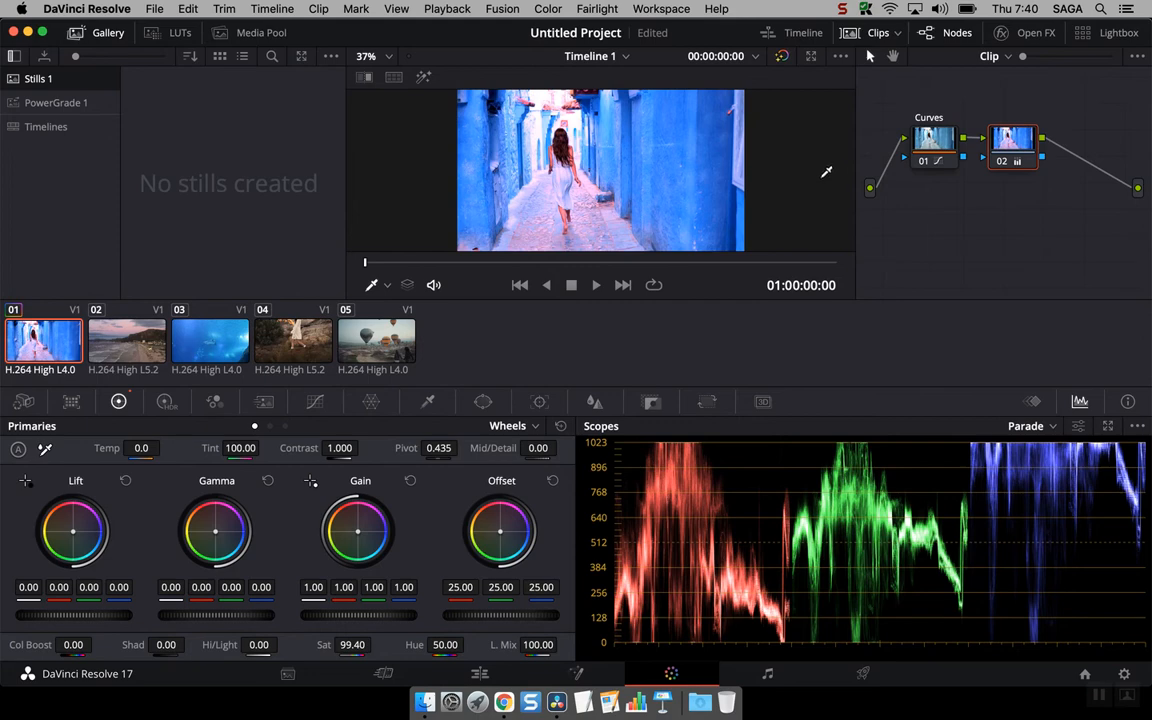
- Shift the blue tones toward magenta on node 02 with the Color Warper, giving Hue 0.22 and Sat 1.50
{"action": "left_click_drag", "start_coordinate": [861, 154], "coordinate": [716, 123]}
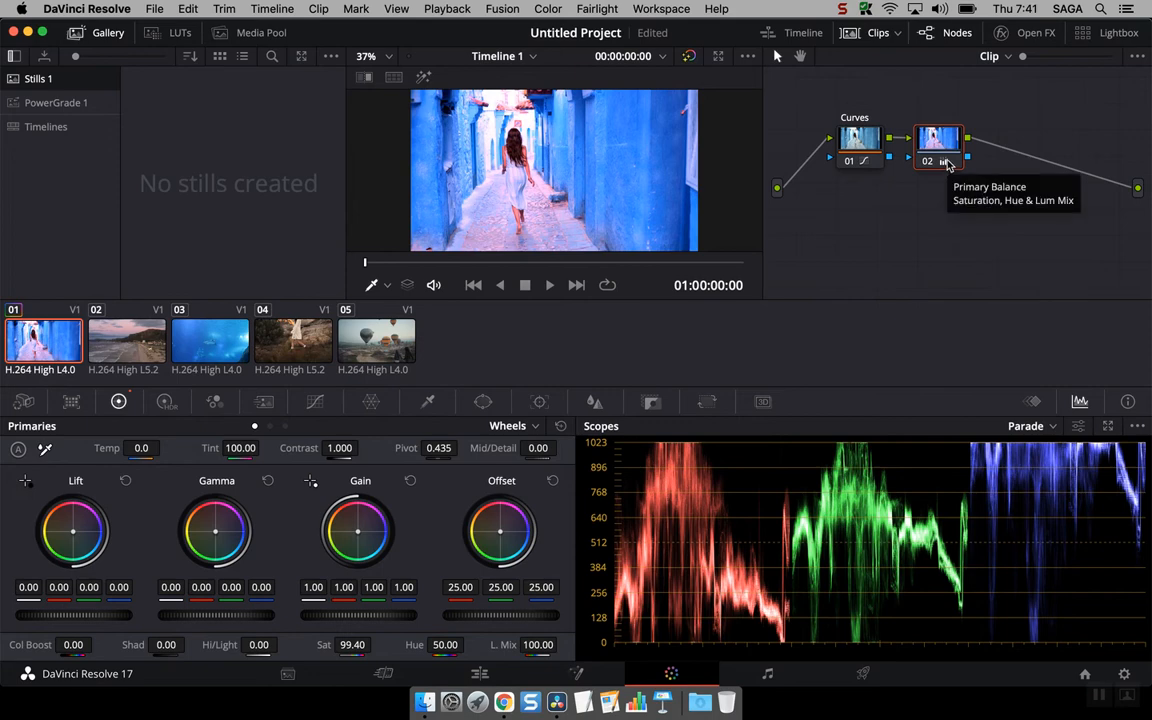
{"action": "left_click", "coordinate": [371, 401]}
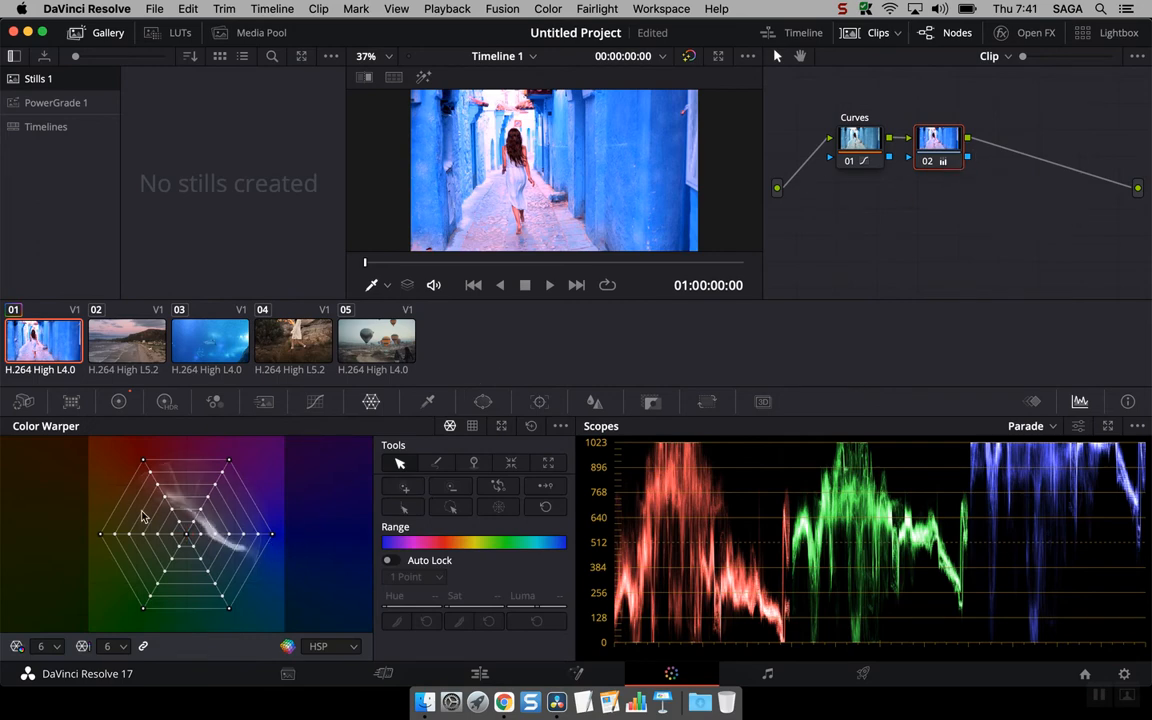
{"action": "left_click_drag", "start_coordinate": [270, 536], "coordinate": [296, 465]}
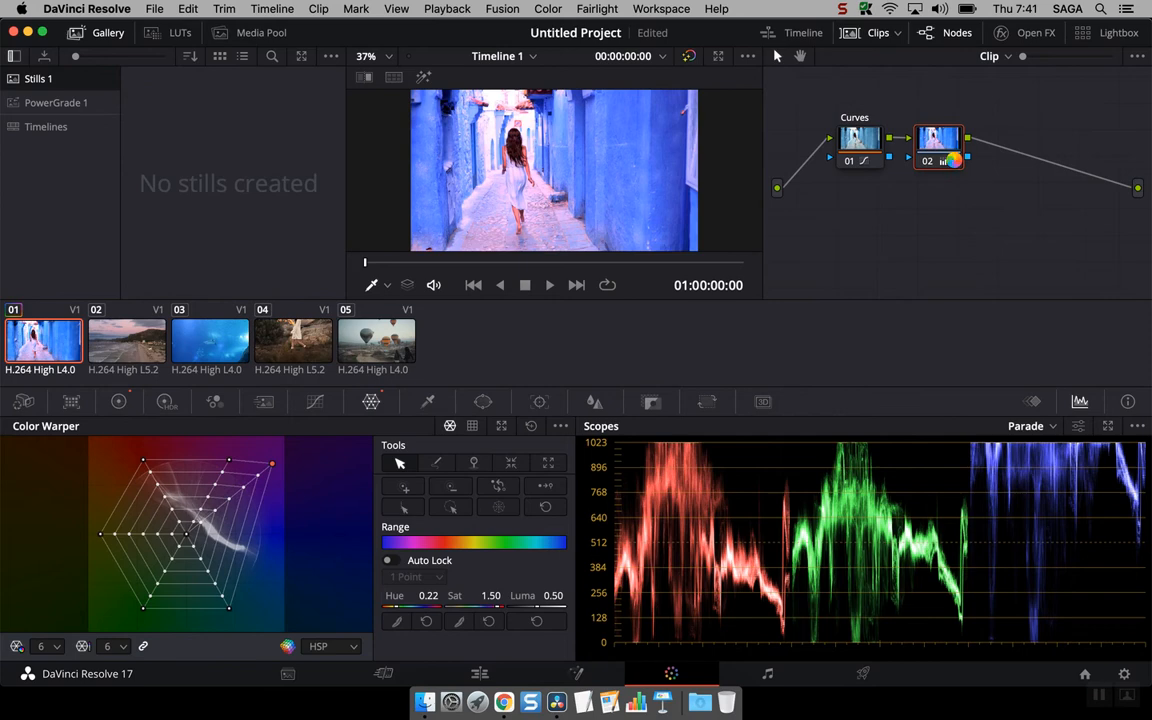
{"action": "left_click", "coordinate": [955, 162]}
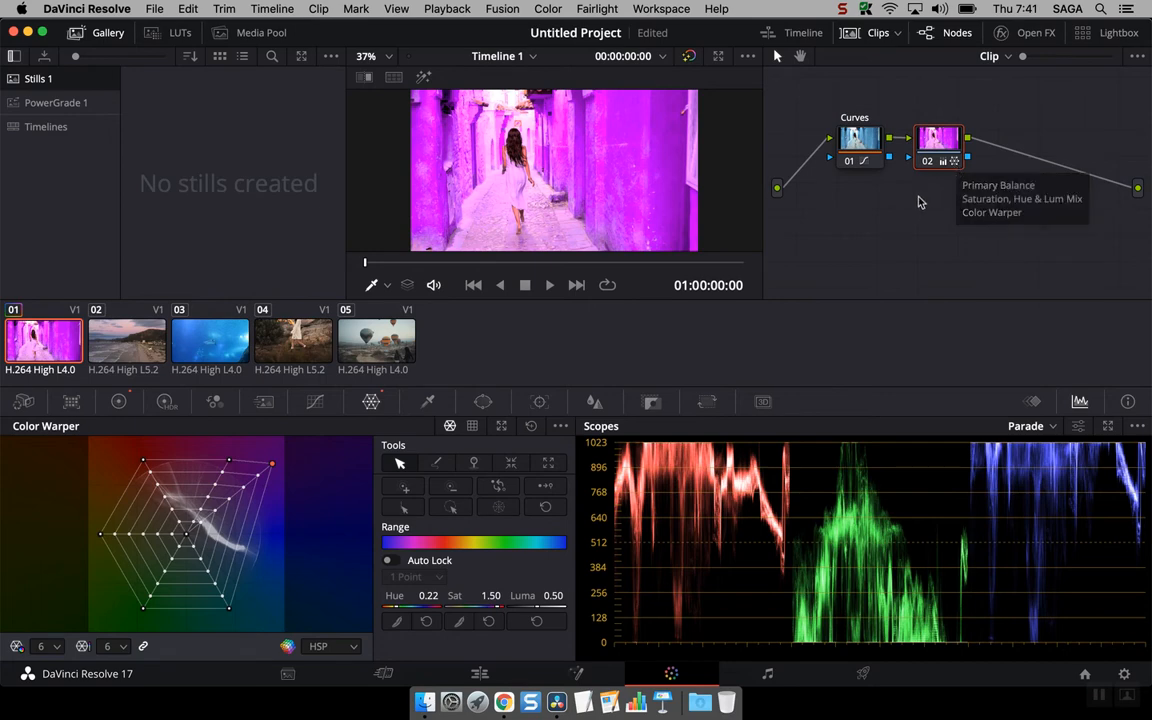
- Disable and re-enable node 02 twice to compare the image with and without its grade
{"action": "mouse_move", "coordinate": [947, 155]}
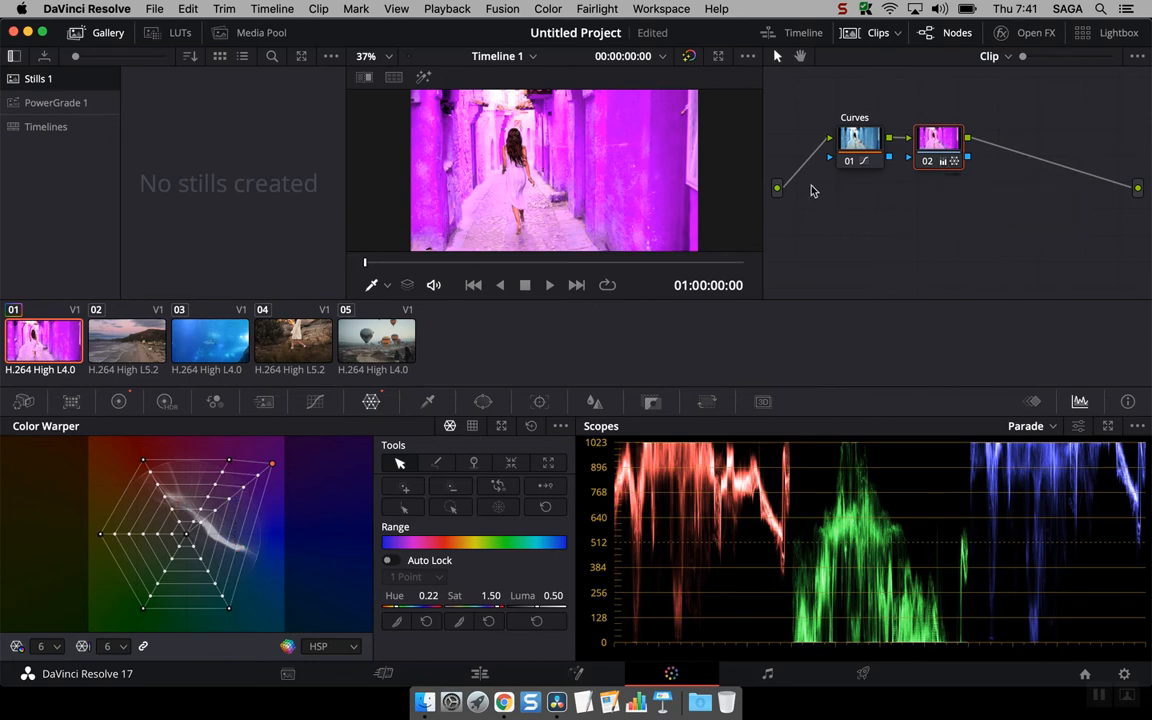
{"action": "left_click", "coordinate": [928, 162]}
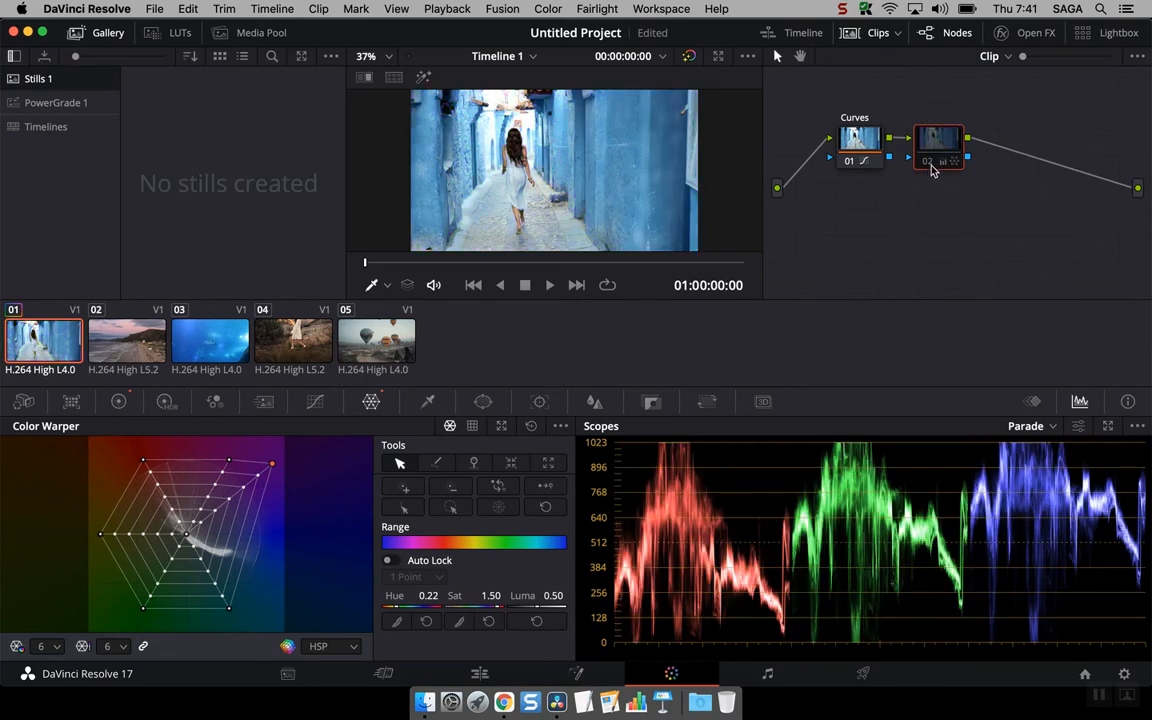
{"action": "left_click", "coordinate": [927, 163]}
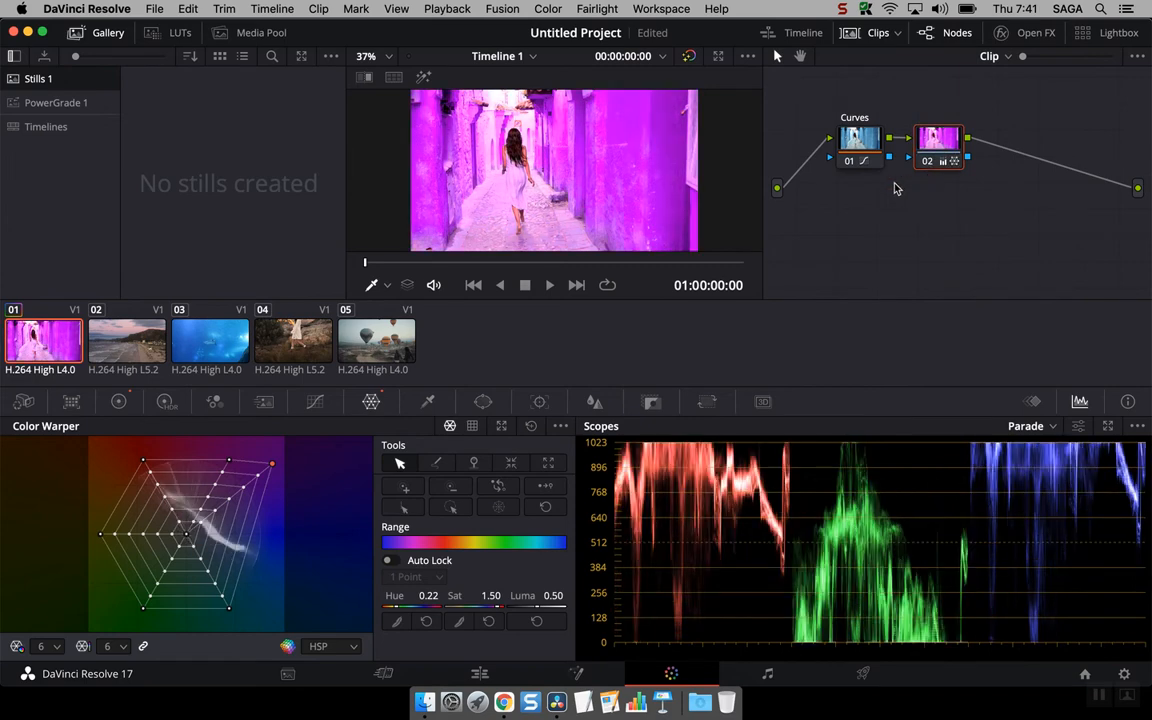
{"action": "left_click", "coordinate": [927, 164]}
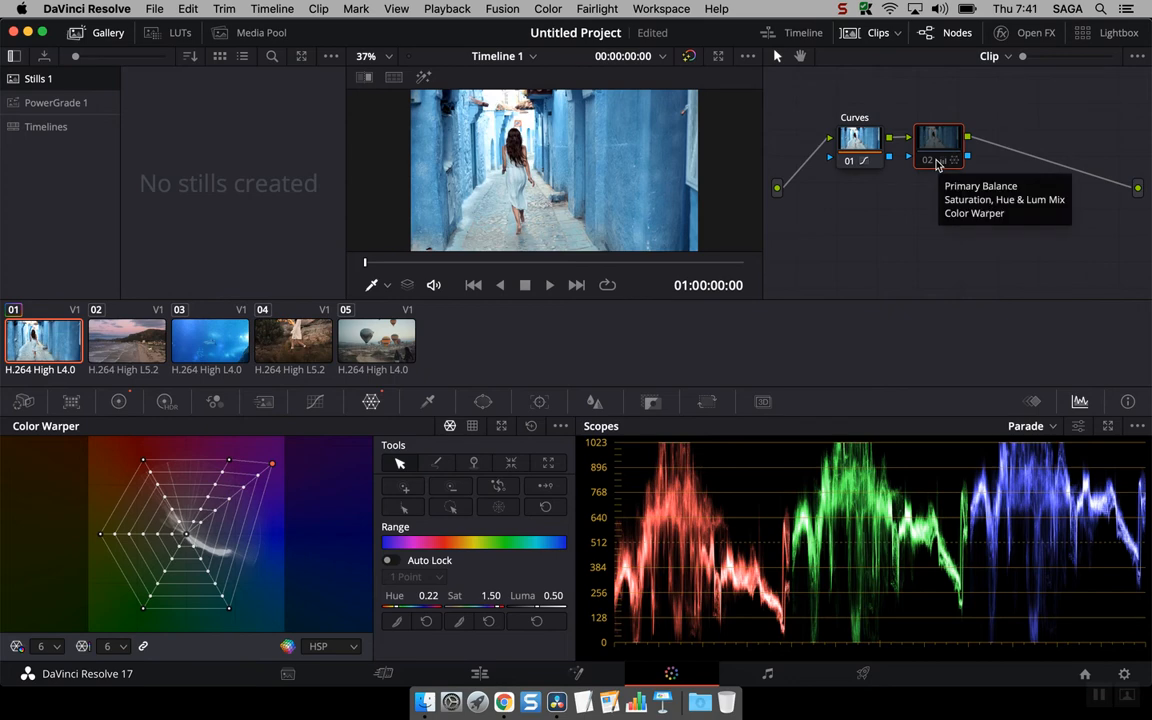
{"action": "left_click", "coordinate": [934, 162]}
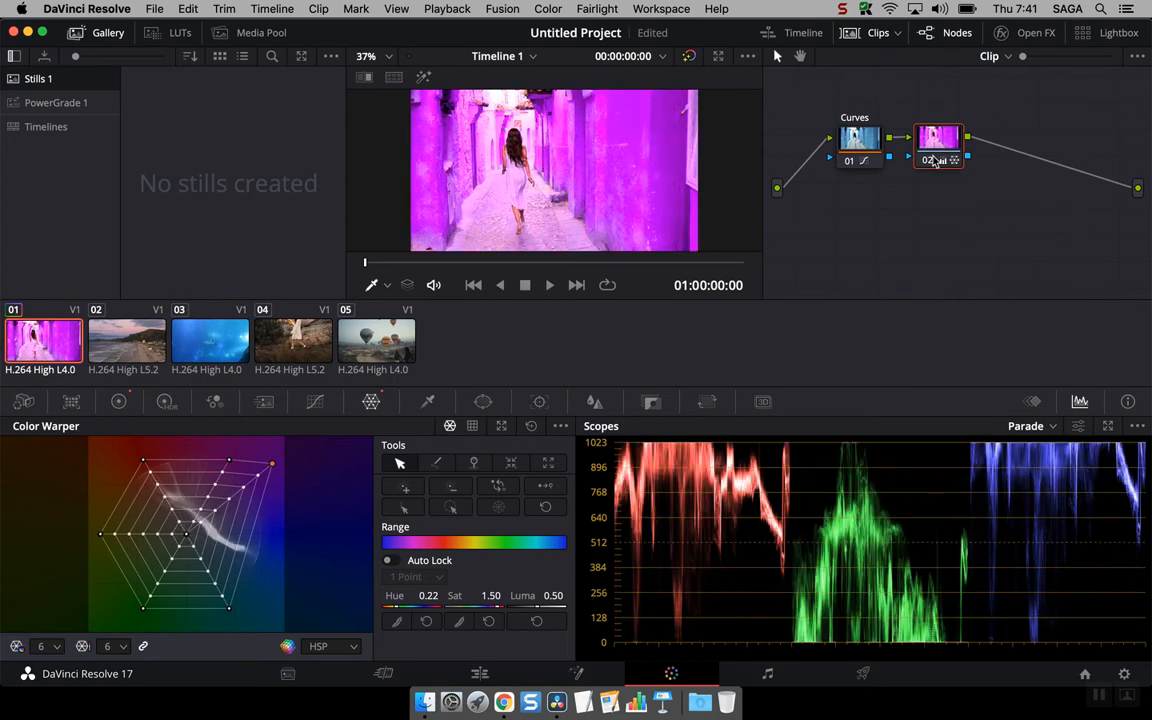
- Reset the grade on node 02 and leave that node selected
{"action": "right_click", "coordinate": [934, 152]}
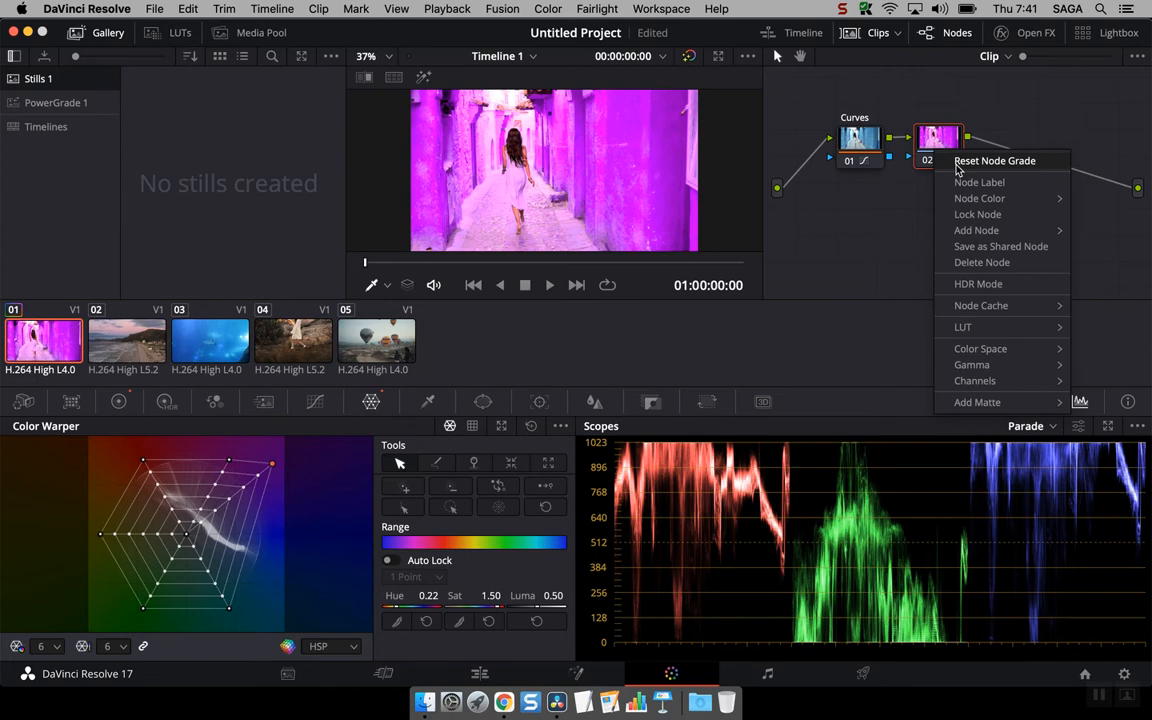
{"action": "left_click", "coordinate": [958, 163]}
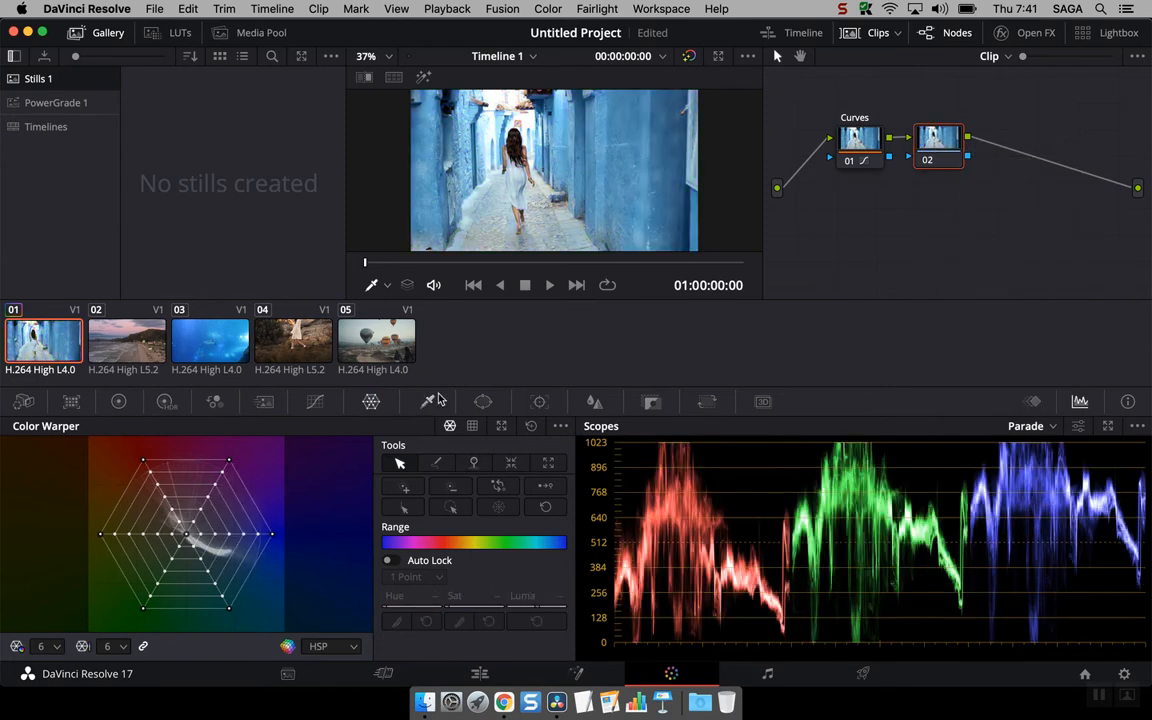
{"action": "left_click", "coordinate": [855, 140]}
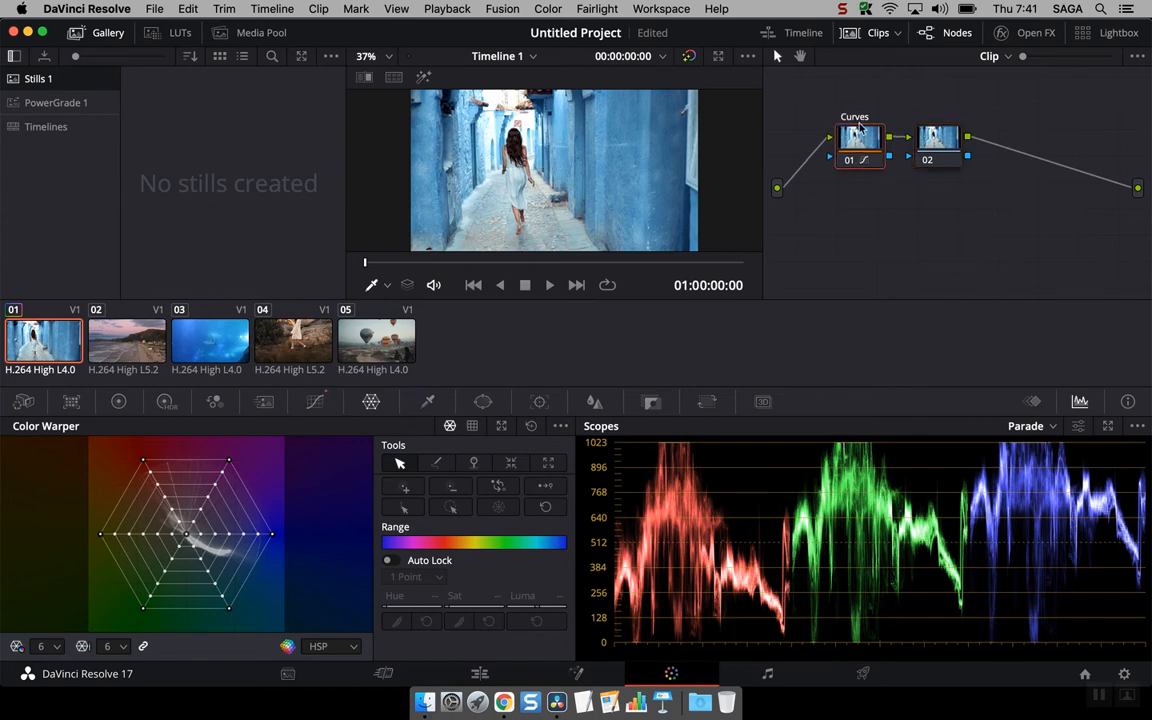
{"action": "left_click", "coordinate": [928, 153]}
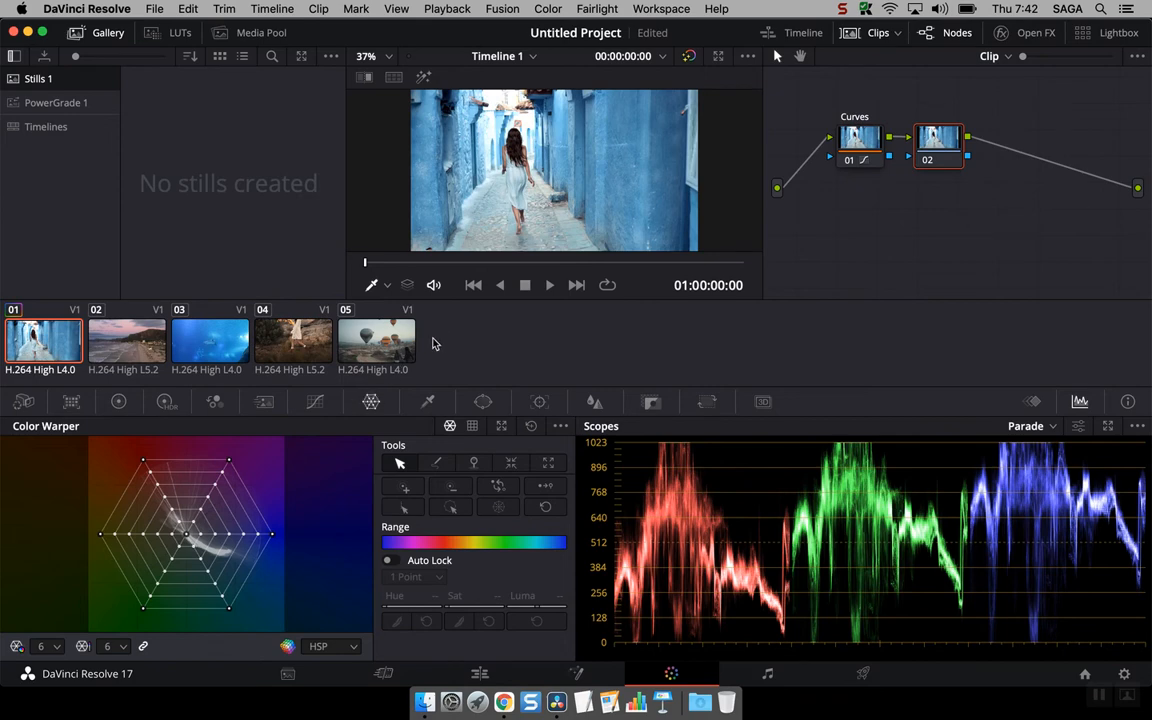
- Lock node 02 against further changes and save the project
{"action": "right_click", "coordinate": [946, 145]}
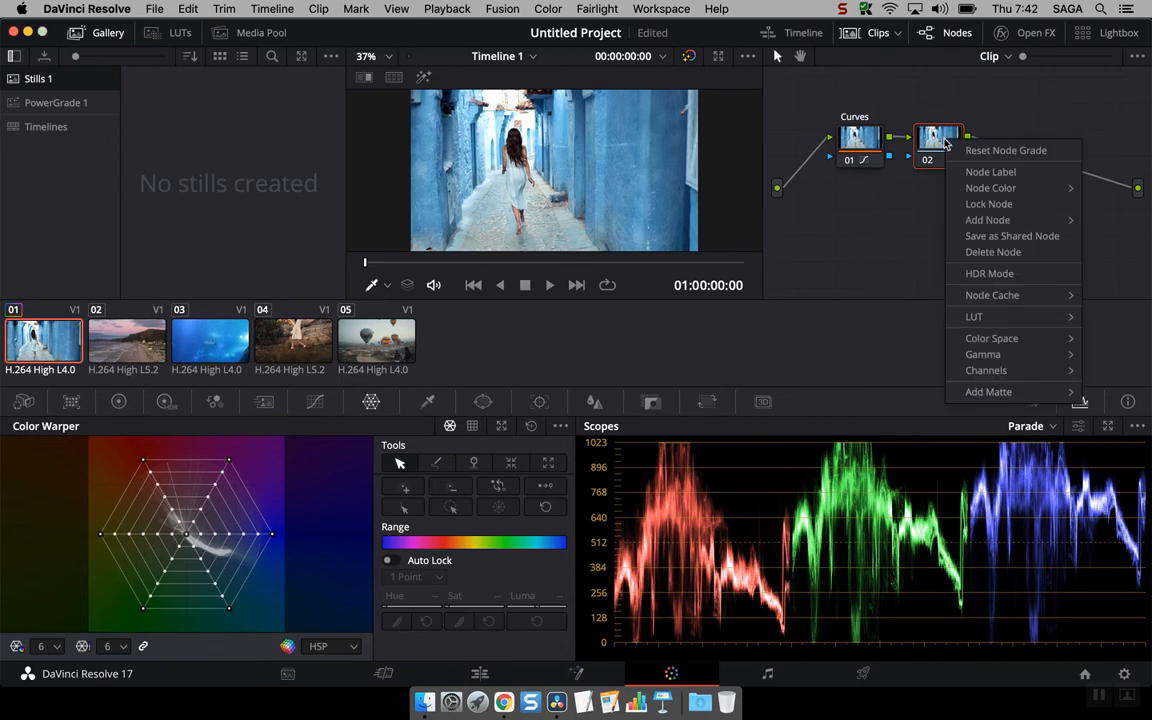
{"action": "left_click", "coordinate": [1036, 203]}
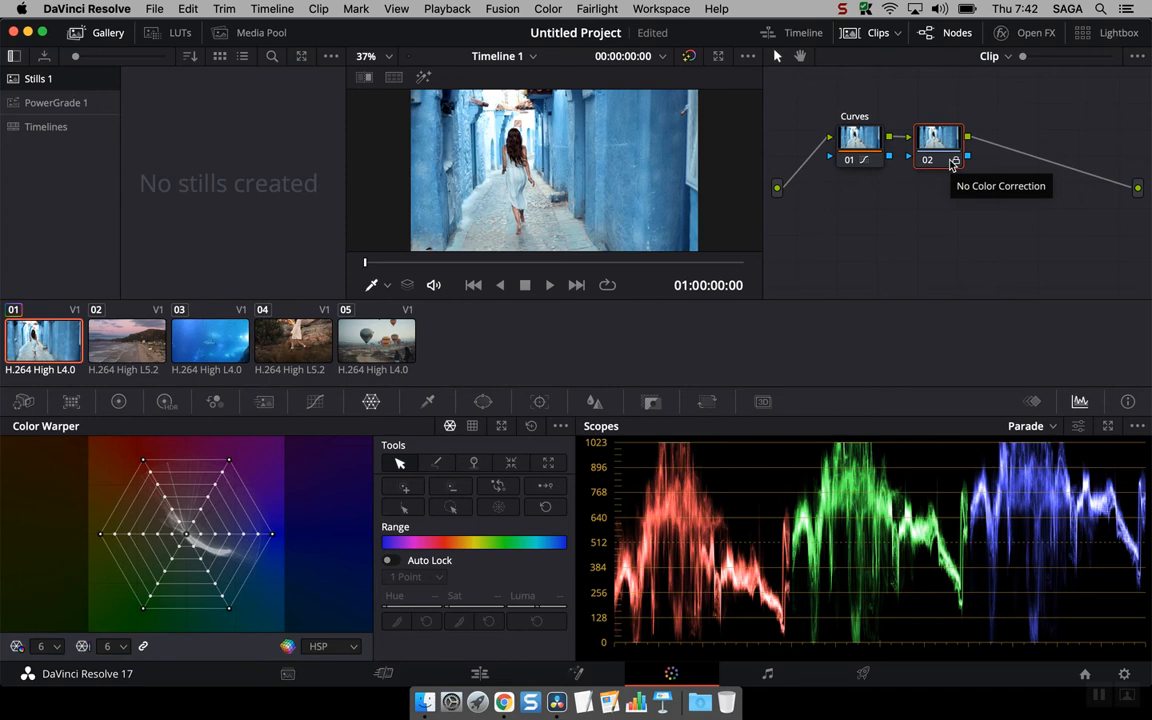
{"action": "key", "text": "super+s"}
- Try to change the saturation of locked node 02 in the Primaries wheels, undo, and bring up its Curves controls
{"action": "left_click", "coordinate": [118, 406]}
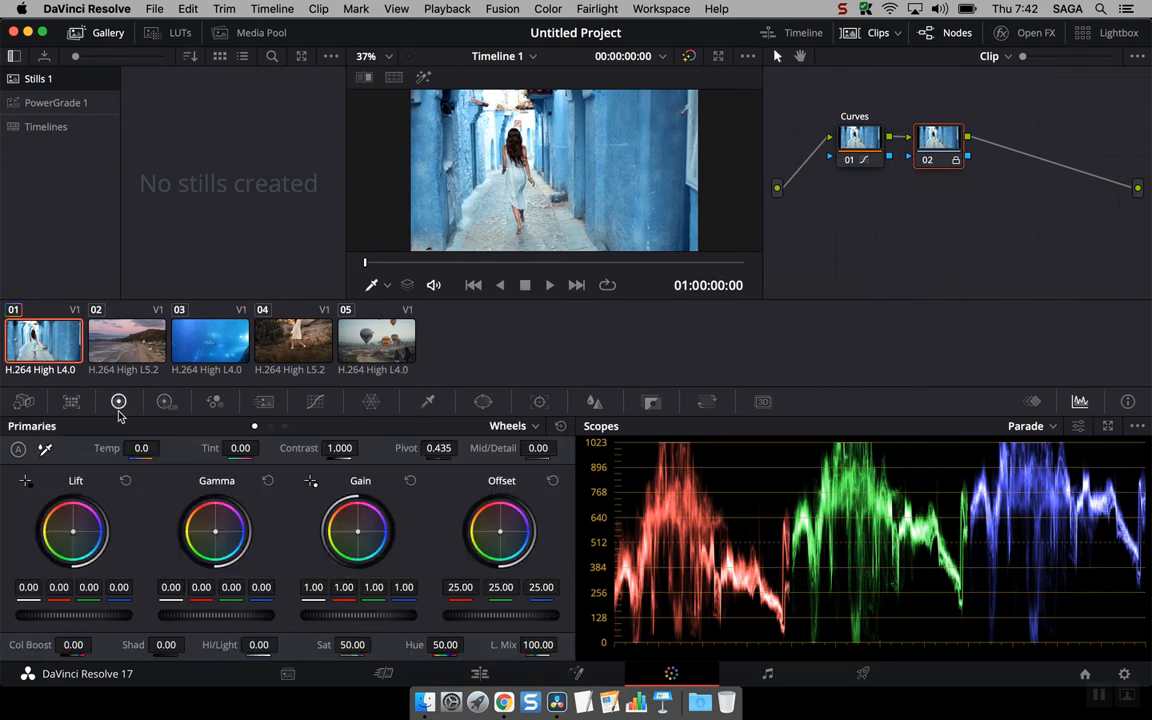
{"action": "left_click_drag", "start_coordinate": [376, 645], "coordinate": [350, 651]}
{"action": "key", "text": "super+z"}
{"action": "left_click", "coordinate": [314, 405]}
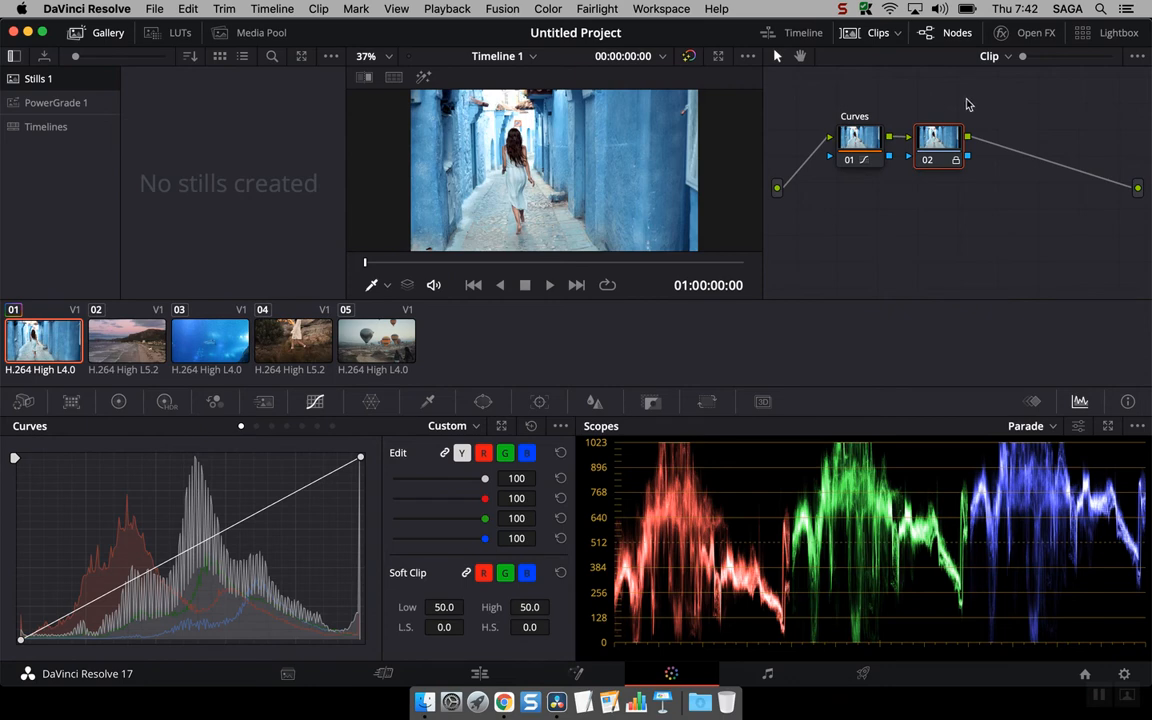
- Move node 02 slightly away from the Curves node and unlock it
{"action": "left_click_drag", "start_coordinate": [932, 140], "coordinate": [965, 130]}
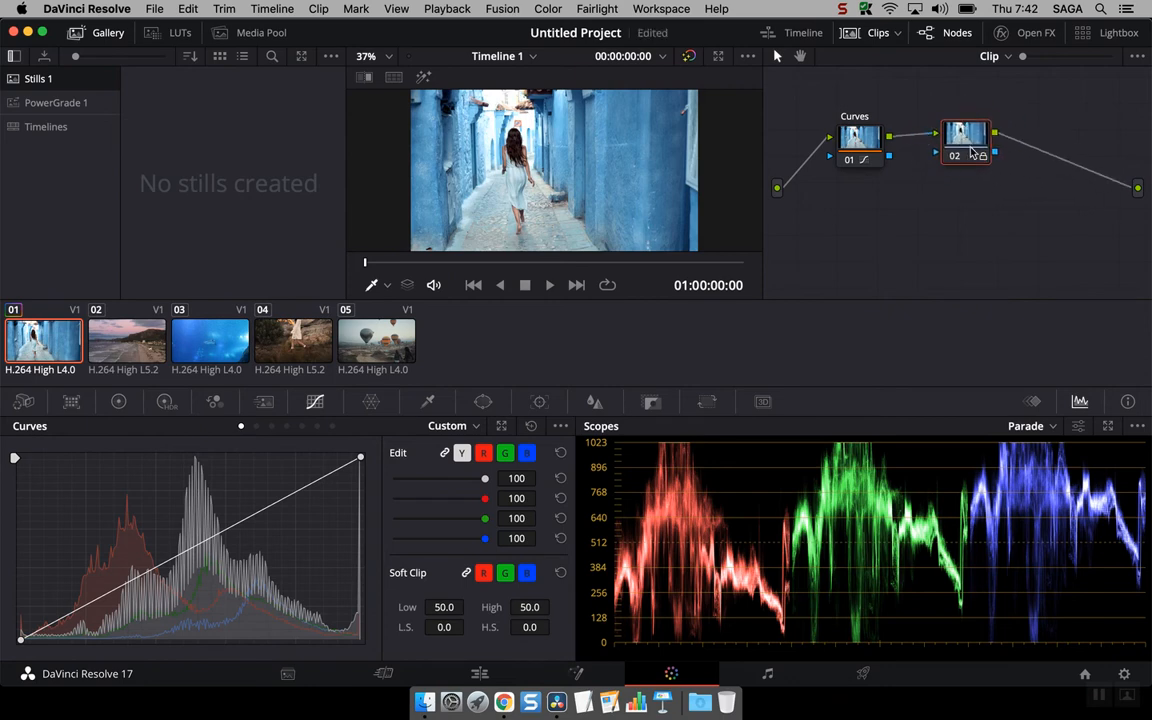
{"action": "right_click", "coordinate": [958, 148]}
{"action": "left_click", "coordinate": [1013, 213]}
- Remove node 02's incoming and outgoing connections and place the node below the chain
{"action": "left_click", "coordinate": [925, 134]}
{"action": "left_click_drag", "start_coordinate": [1111, 179], "coordinate": [1044, 234]}
{"action": "left_click_drag", "start_coordinate": [962, 150], "coordinate": [960, 240]}
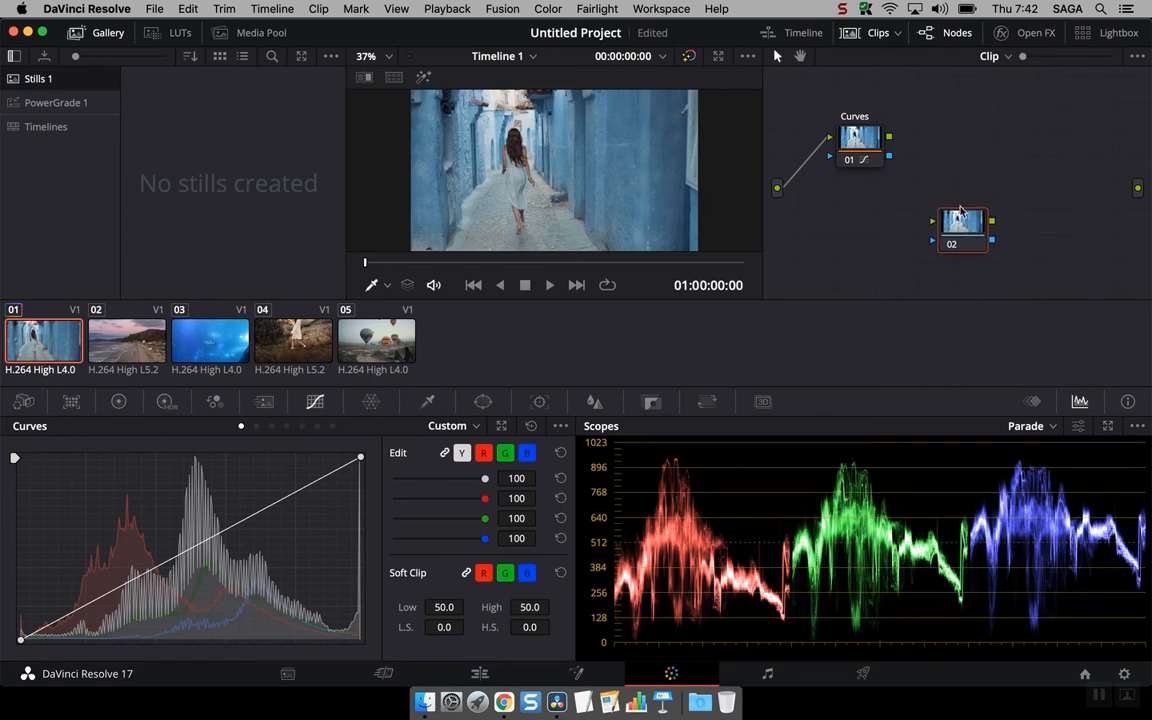
- Connect the Curves node directly to the final output, and reinsert node 02 by dropping it onto that connection
{"action": "left_click_drag", "start_coordinate": [890, 137], "coordinate": [1138, 188]}
{"action": "left_click_drag", "start_coordinate": [977, 232], "coordinate": [1010, 228]}
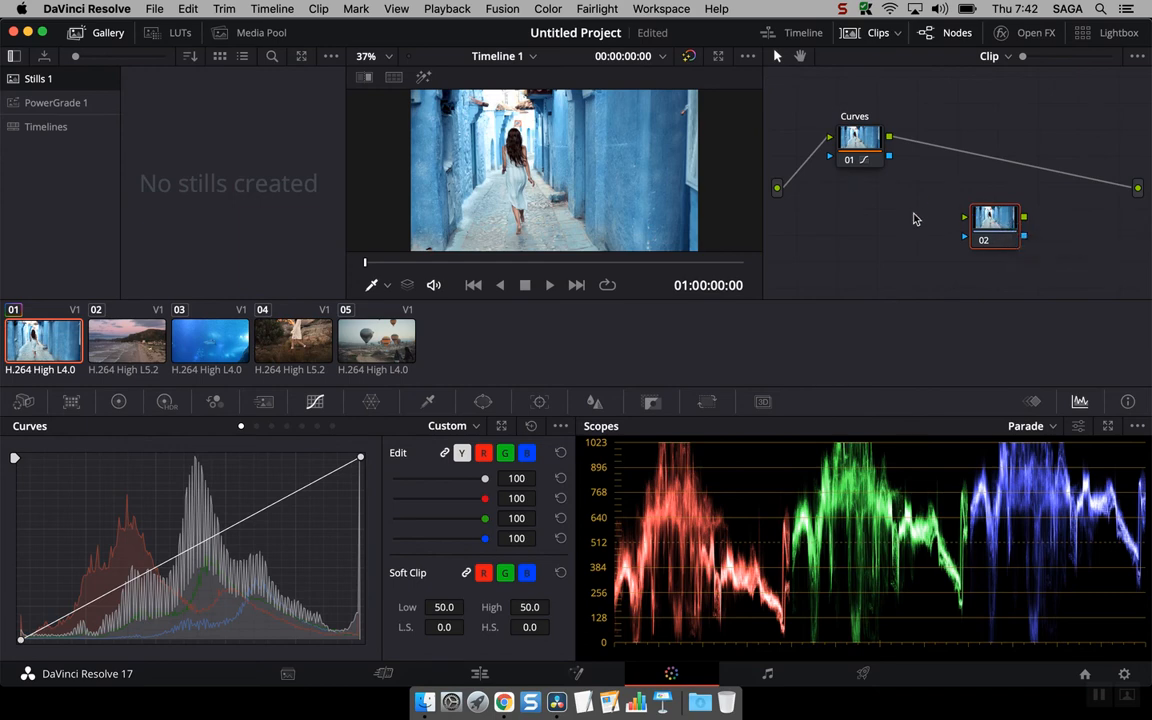
{"action": "left_click_drag", "start_coordinate": [988, 229], "coordinate": [992, 138]}
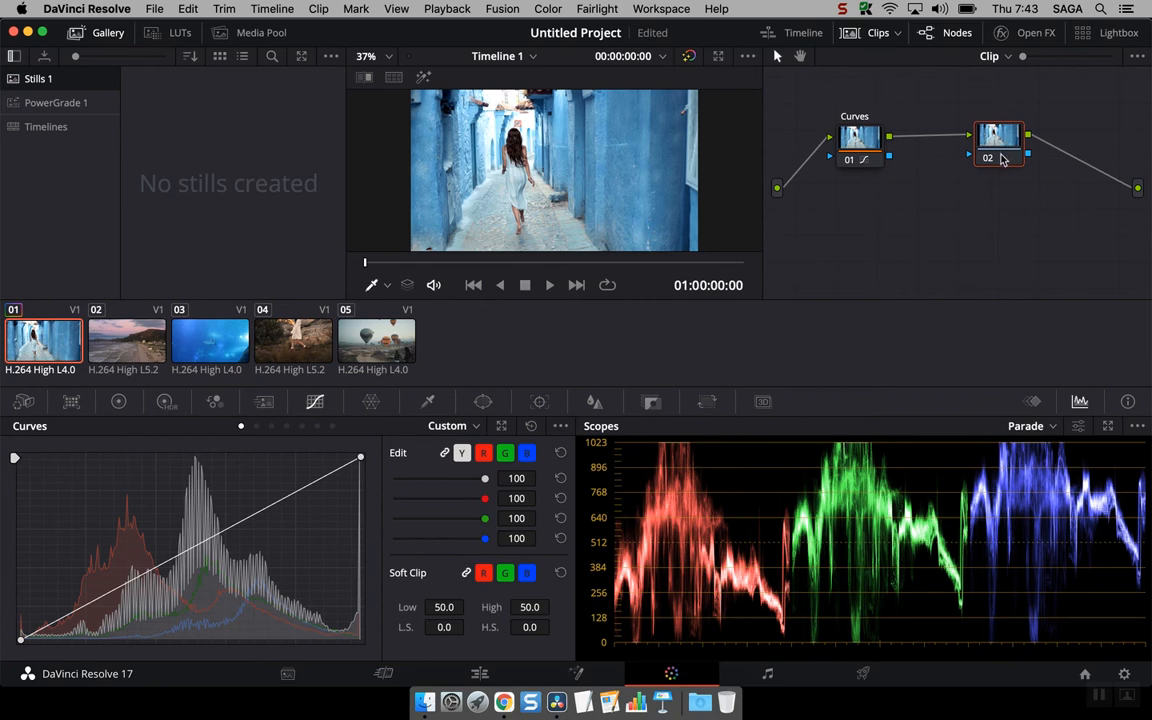
- Reset all grades and nodes of the first clip
{"action": "right_click", "coordinate": [923, 230]}
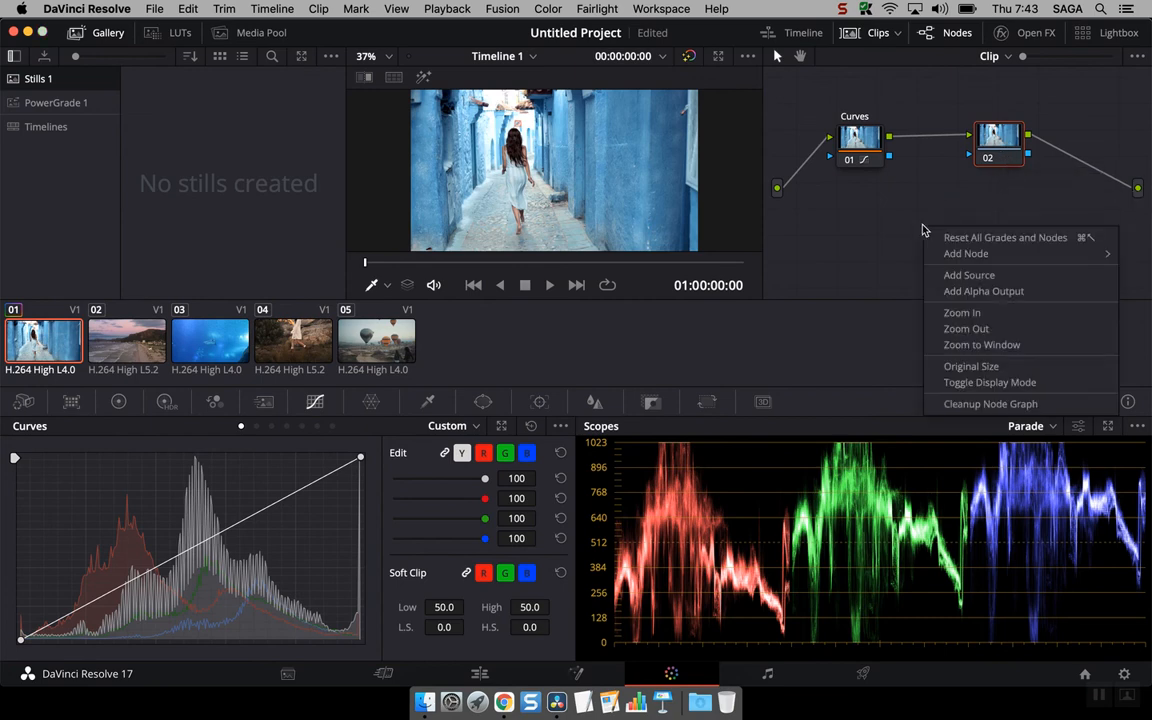
{"action": "mouse_move", "coordinate": [987, 257]}
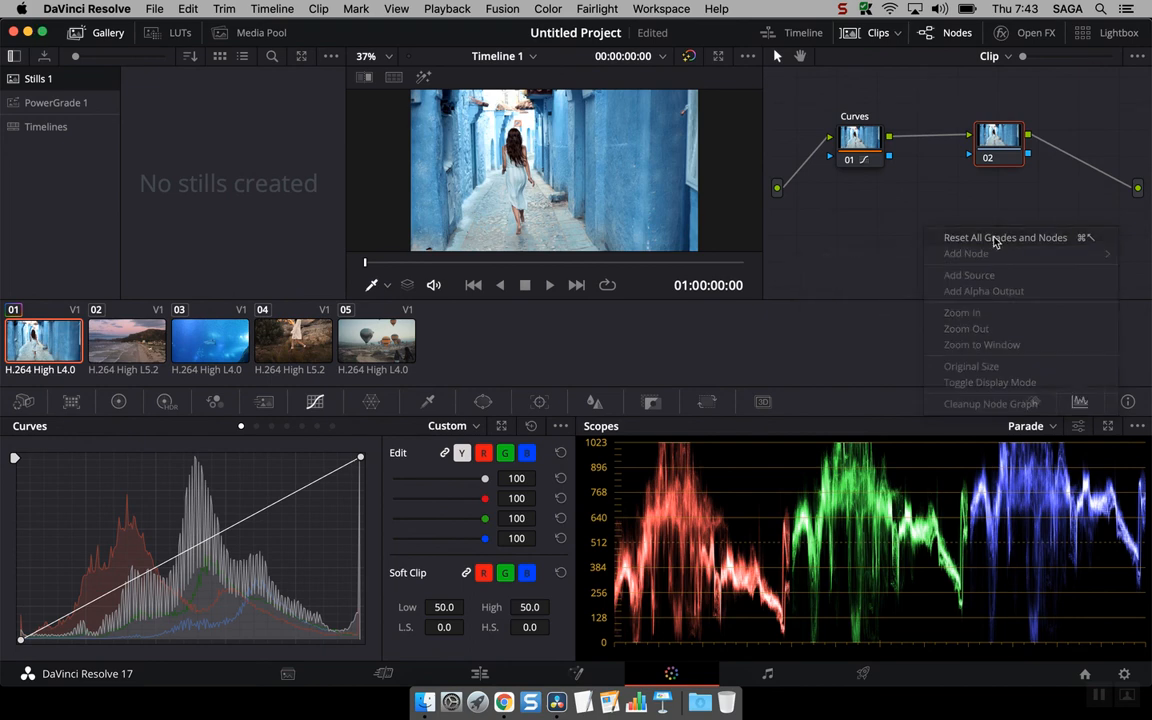
{"action": "left_click", "coordinate": [995, 242]}
- Reposition node 01 closer to the source input in the node graph
{"action": "right_click", "coordinate": [938, 229]}
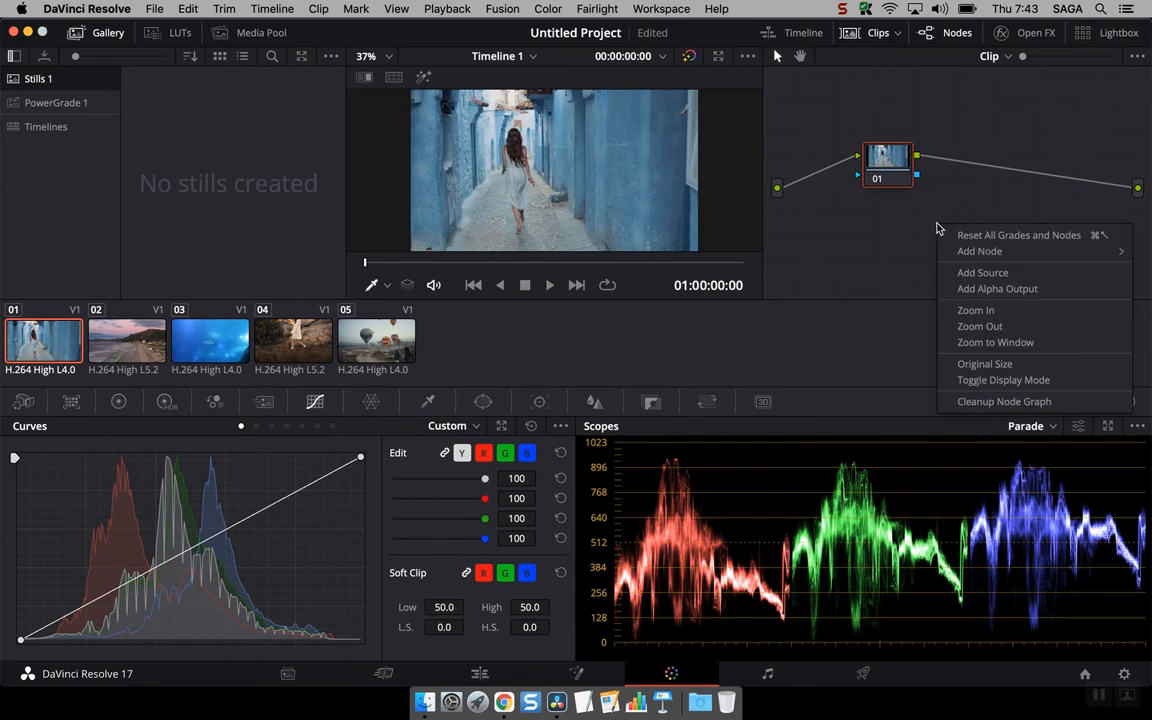
{"action": "mouse_move", "coordinate": [993, 254]}
{"action": "left_click", "coordinate": [968, 204]}
{"action": "left_click_drag", "start_coordinate": [884, 165], "coordinate": [847, 157]}
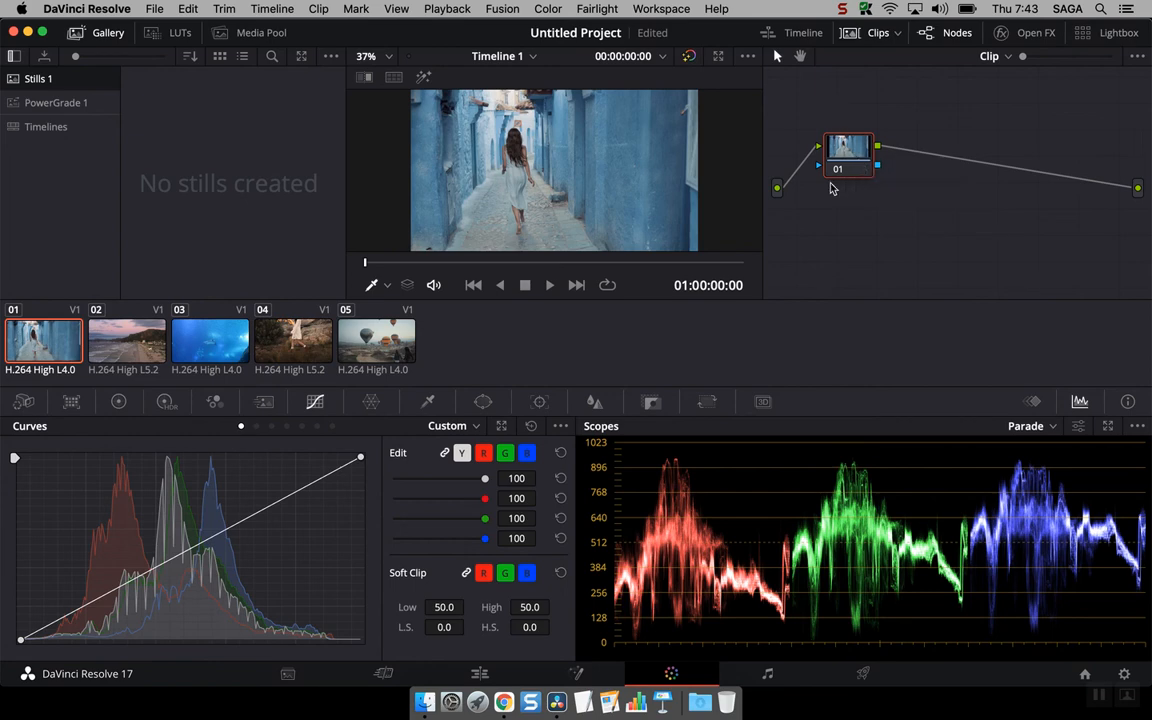
- Brighten node 01 by pulling the custom curve's white point inward, and set contrast to 1.150 and tint to -55.50
{"action": "left_click_drag", "start_coordinate": [361, 457], "coordinate": [191, 449]}
{"action": "left_click", "coordinate": [118, 401]}
{"action": "left_click_drag", "start_coordinate": [342, 448], "coordinate": [428, 447]}
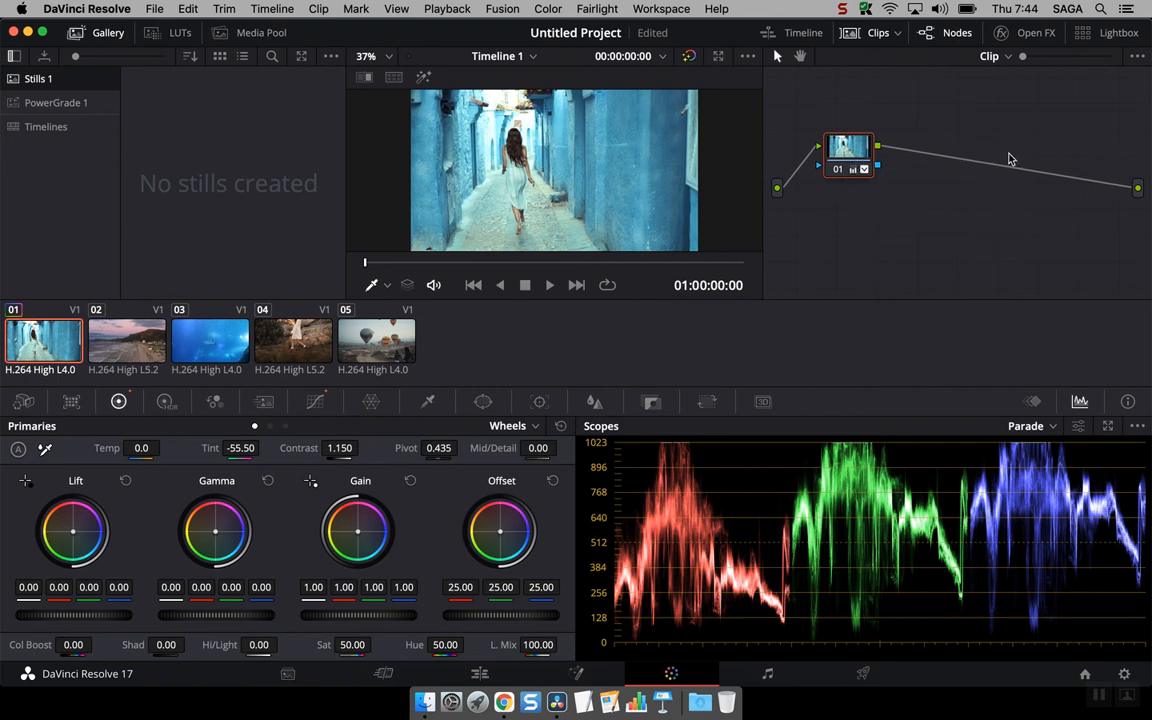
- Add a parallel node to node 01, position it beneath node 01, and select the mixer that joins them
{"action": "right_click", "coordinate": [853, 158]}
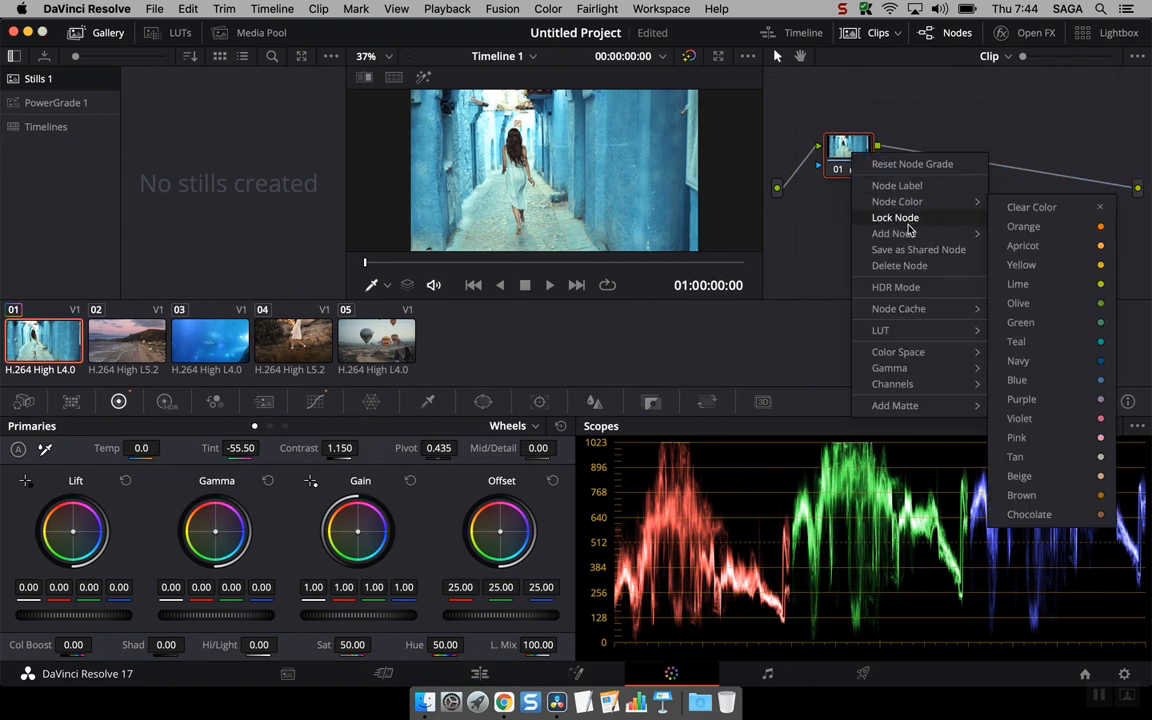
{"action": "mouse_move", "coordinate": [910, 234]}
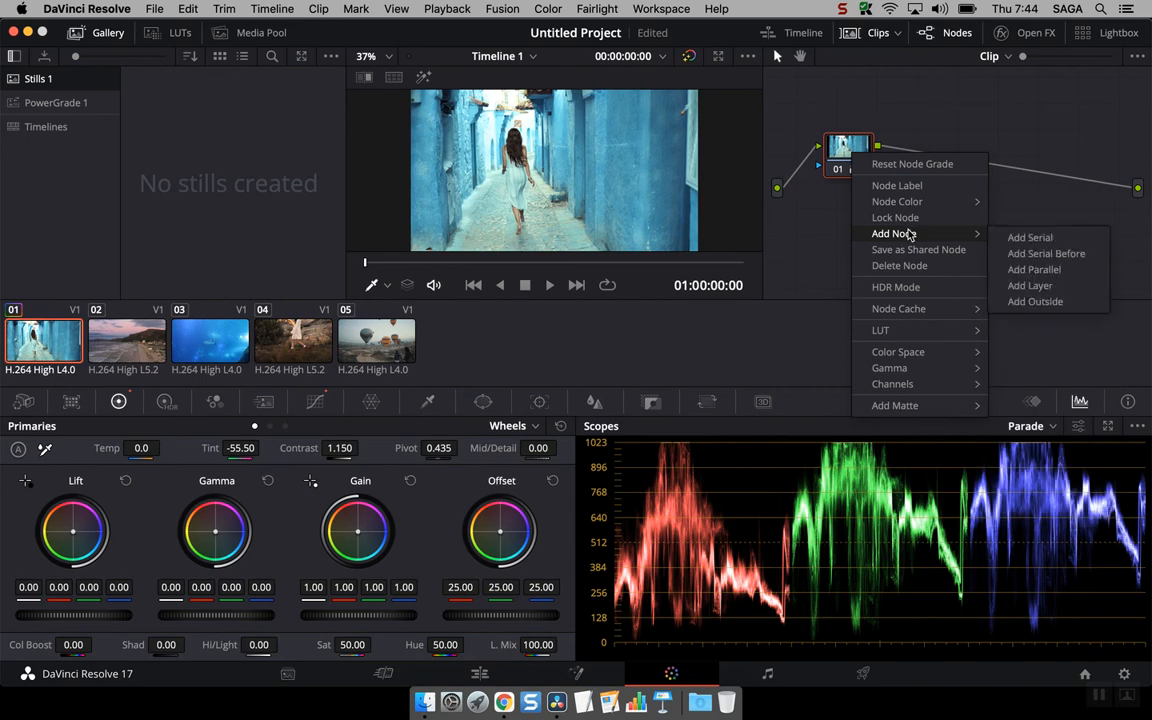
{"action": "left_click", "coordinate": [1034, 270]}
{"action": "left_click_drag", "start_coordinate": [859, 214], "coordinate": [893, 228]}
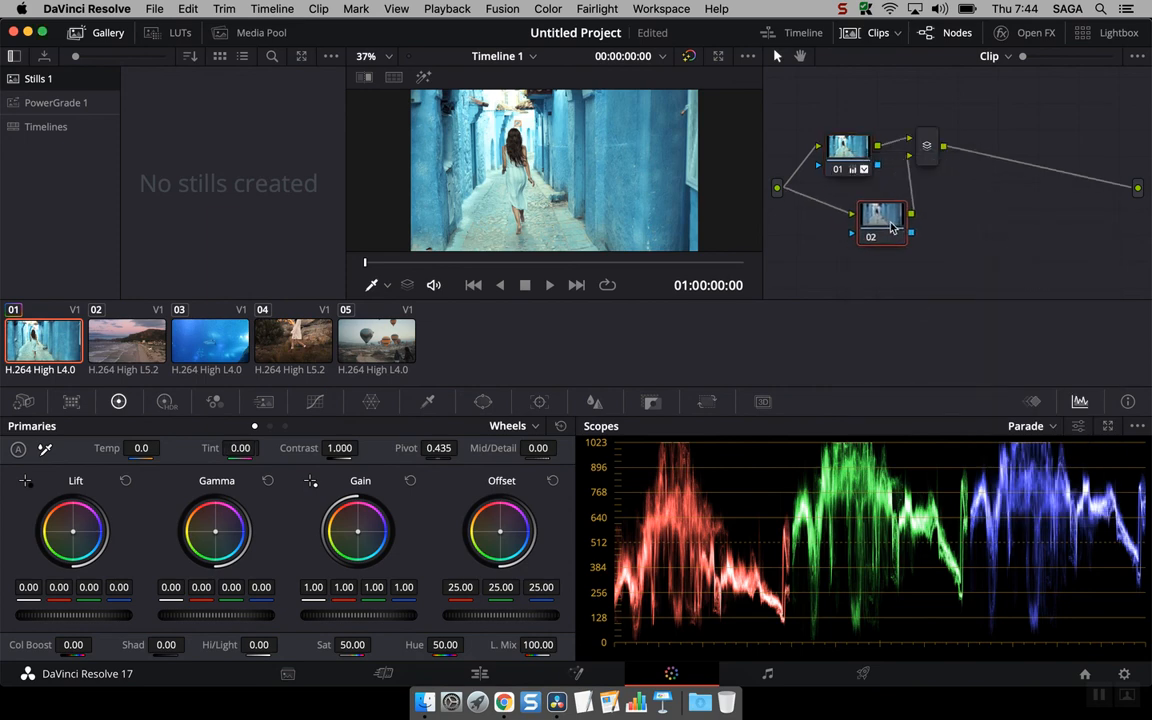
{"action": "left_click", "coordinate": [930, 151]}
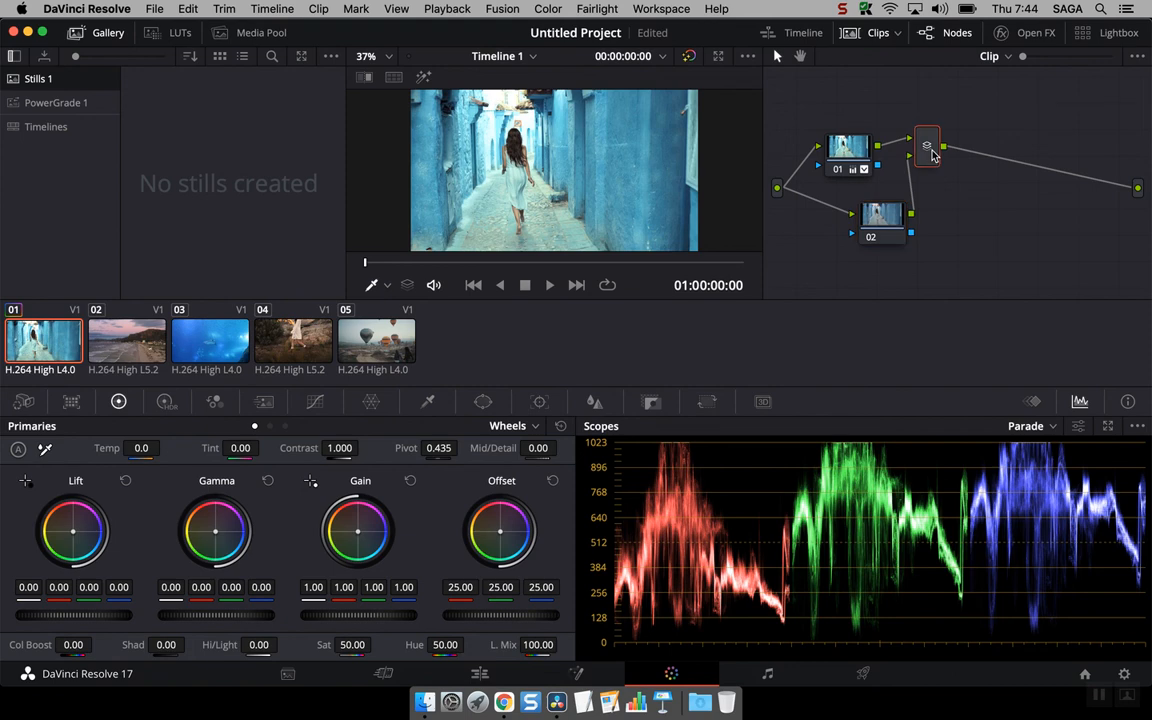
- Undo the addition of the parallel node and save the project
{"action": "key", "text": "super+z"}
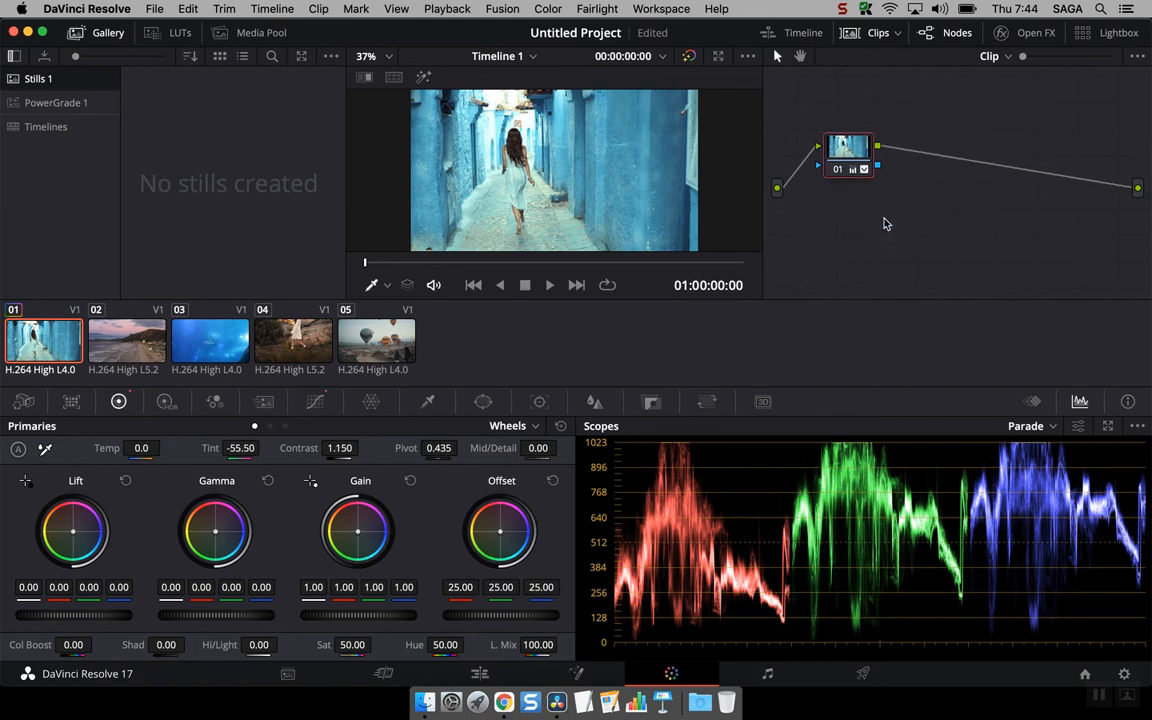
{"action": "key", "text": "super+s"}
{"action": "left_click", "coordinate": [843, 9]}
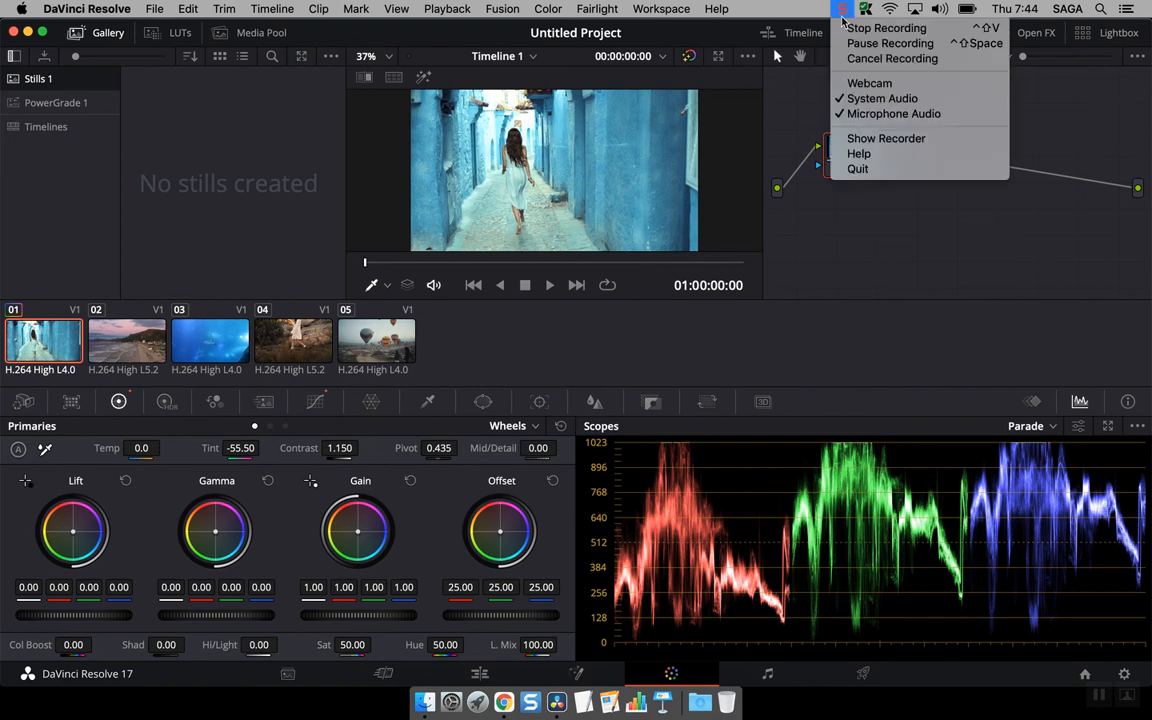